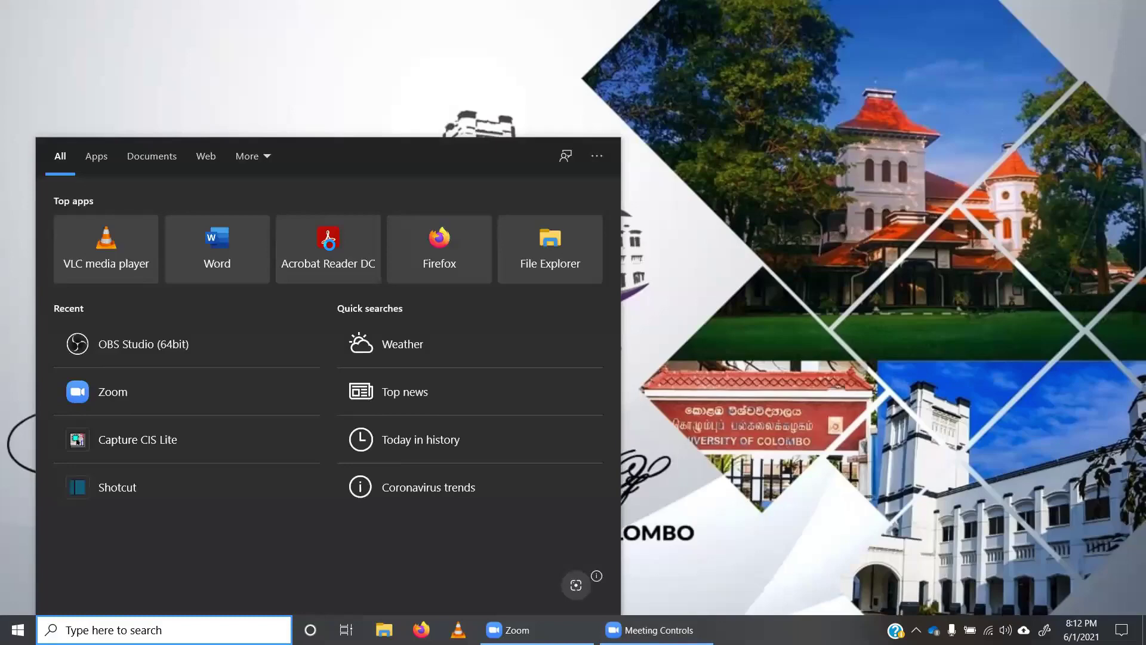
- Search 'captu' in the taskbar and launch Capture CIS Lite
type("captu")
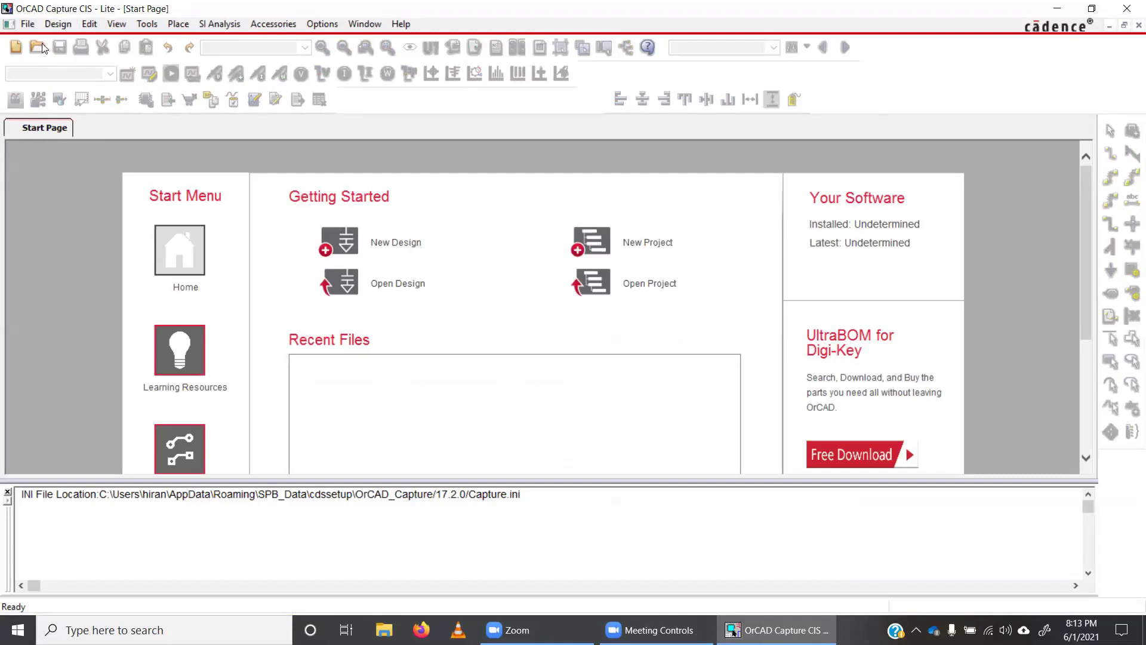
- Start a new project named 'resister network1'
left_click(25, 25)
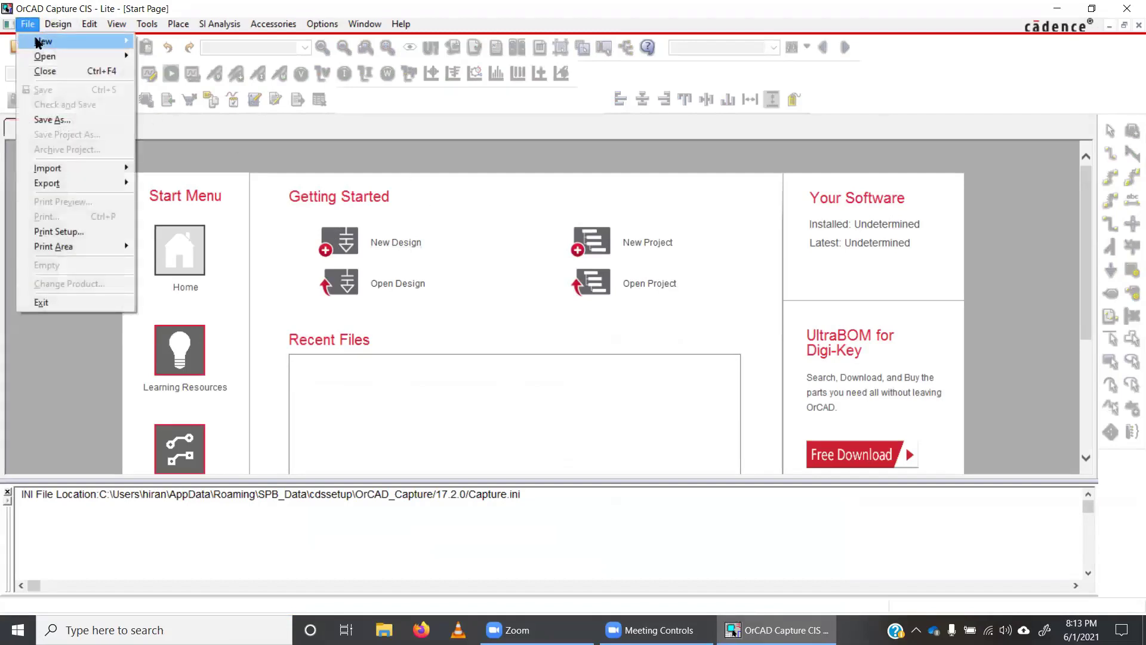
mouse_move(39, 42)
left_click(154, 41)
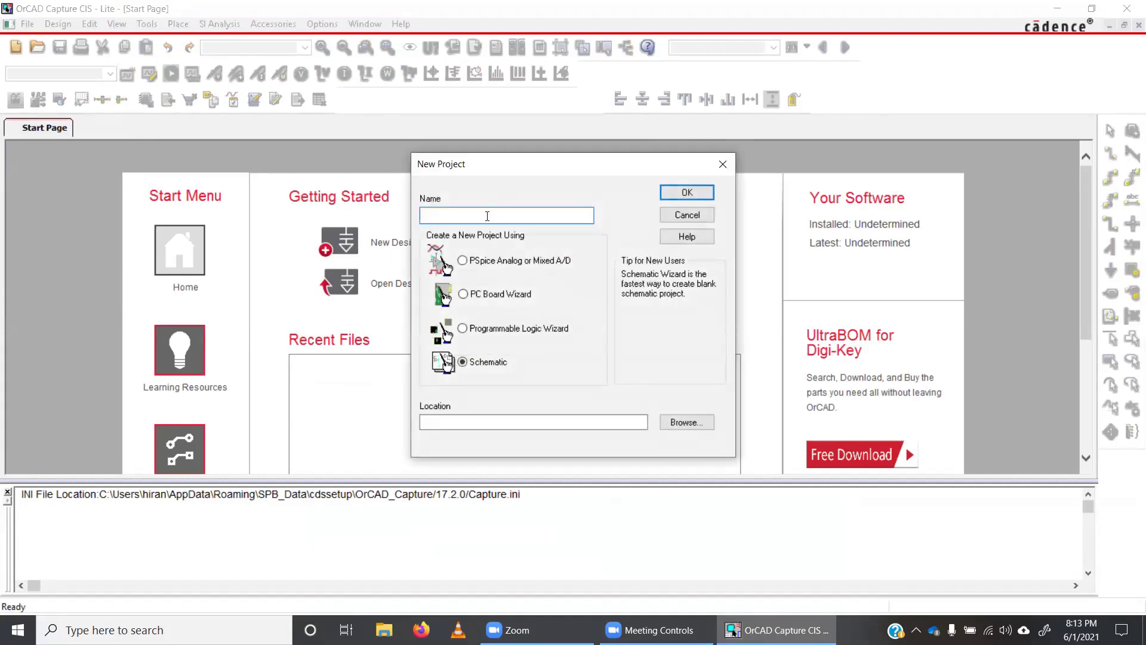
type("resister network 1")
key("Left")
key("BackSpace")
- Make it a blank PSpice Analog or Mixed A/D project stored in E:\Ex1
left_click(468, 263)
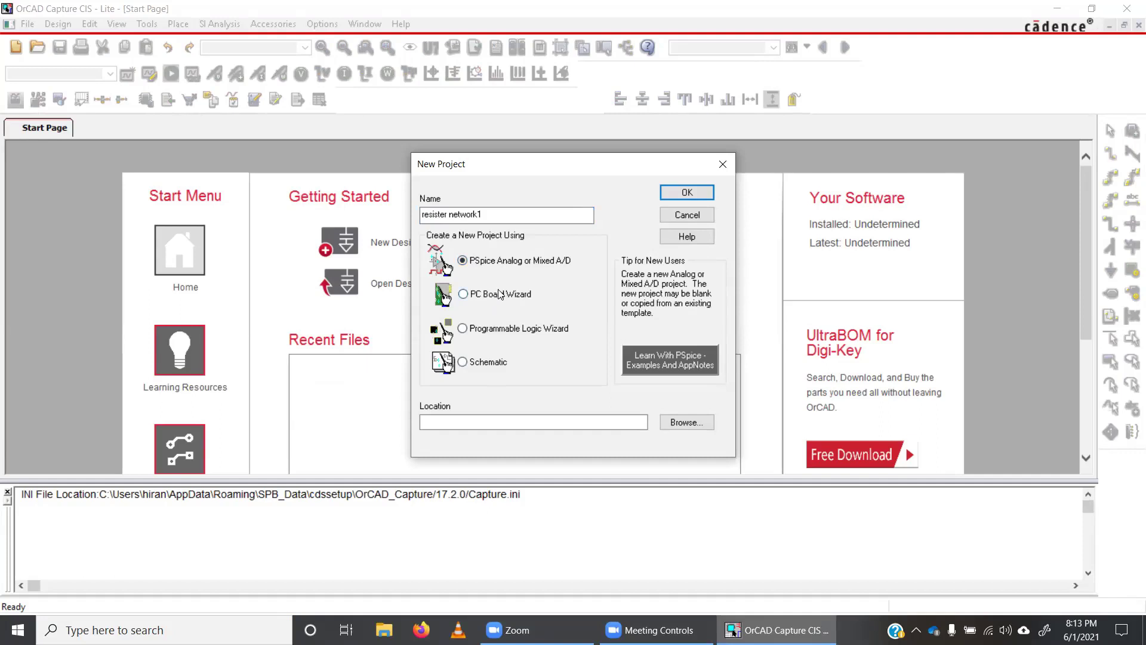
left_click(683, 420)
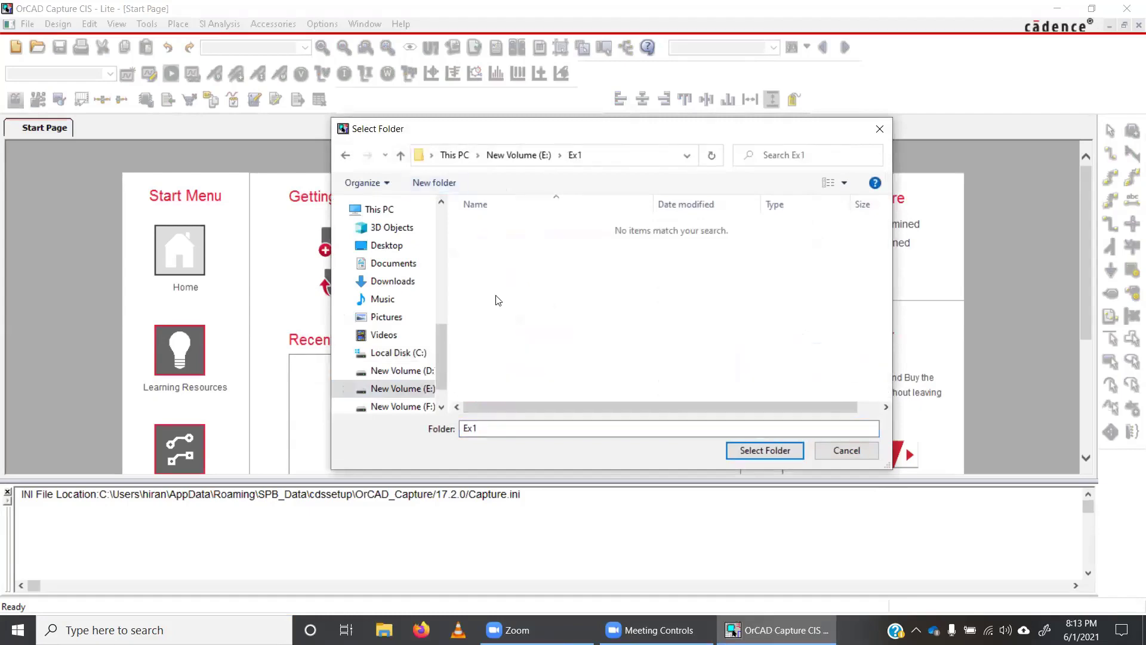
left_click(766, 451)
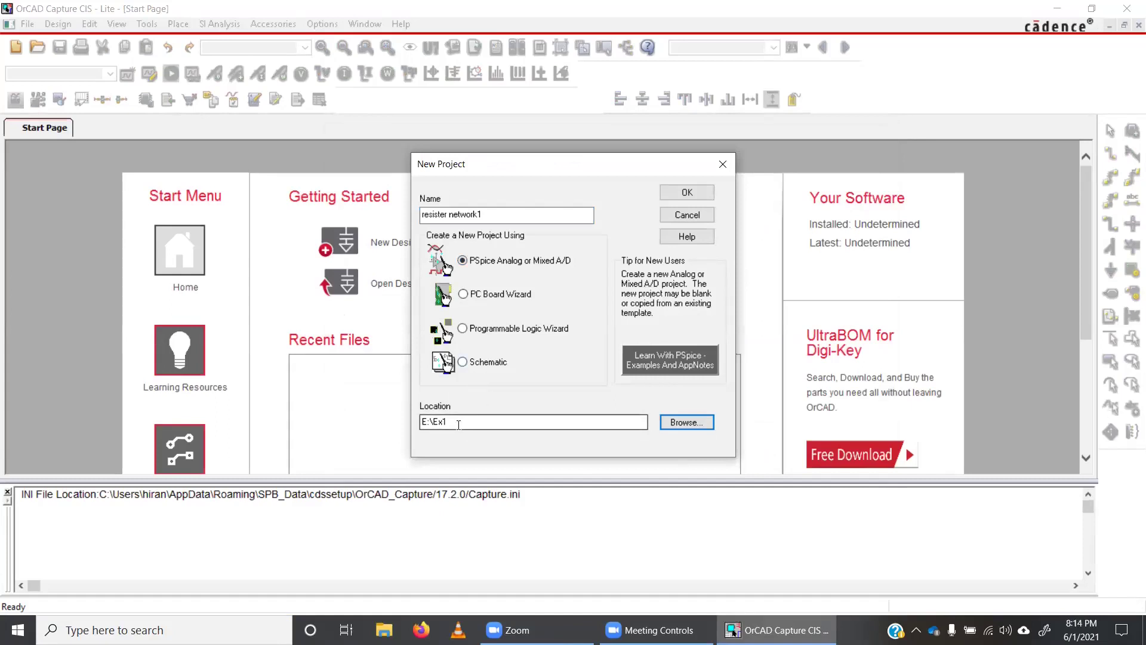
left_click(690, 194)
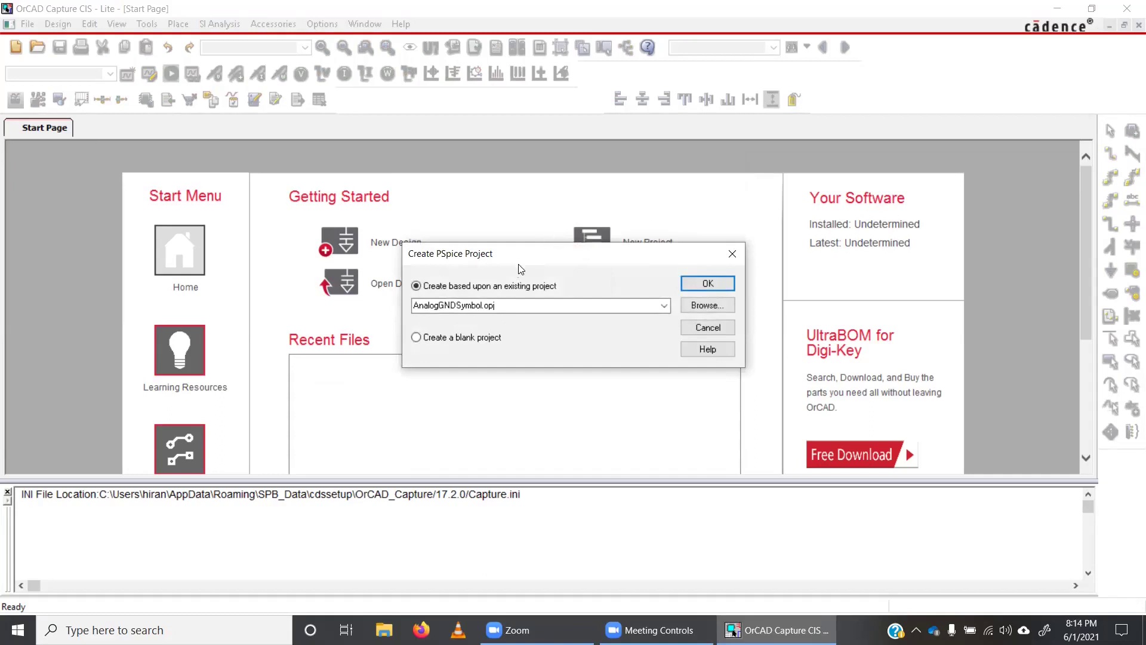
left_click(461, 338)
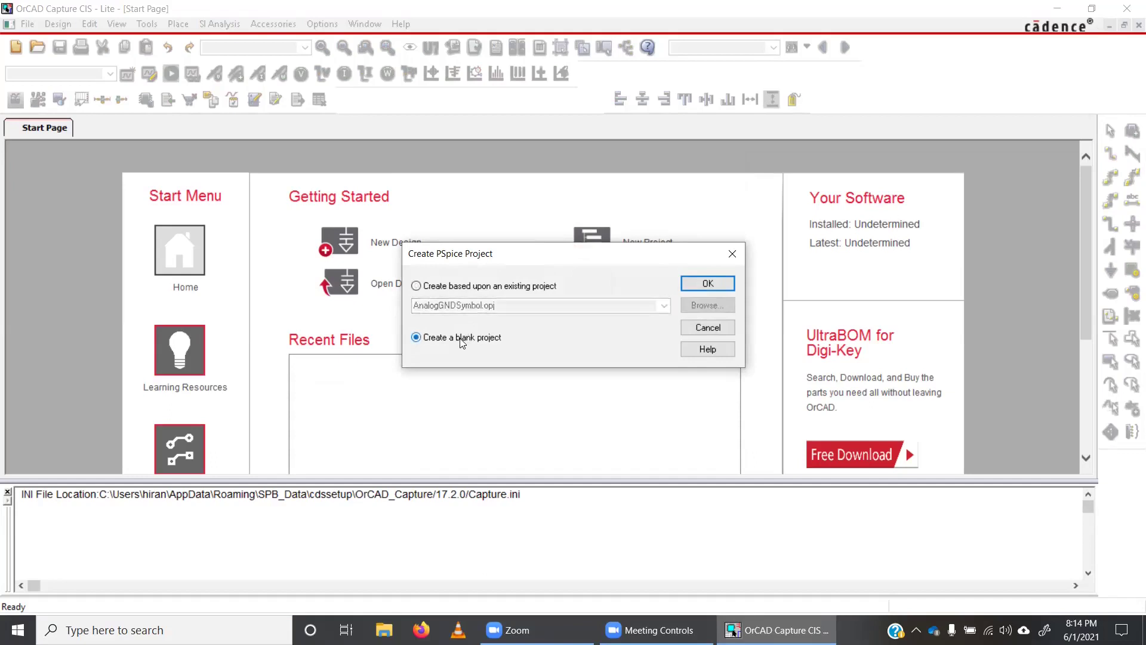
left_click(719, 286)
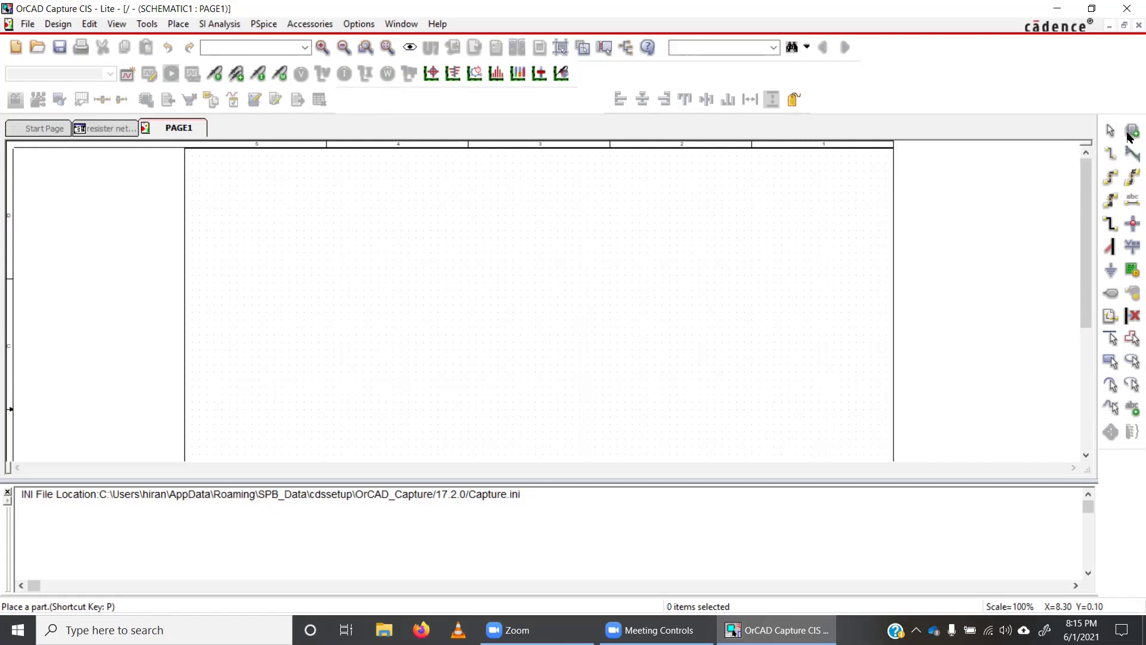
- Open the Place Part panel and begin adding a part library
left_click(1130, 137)
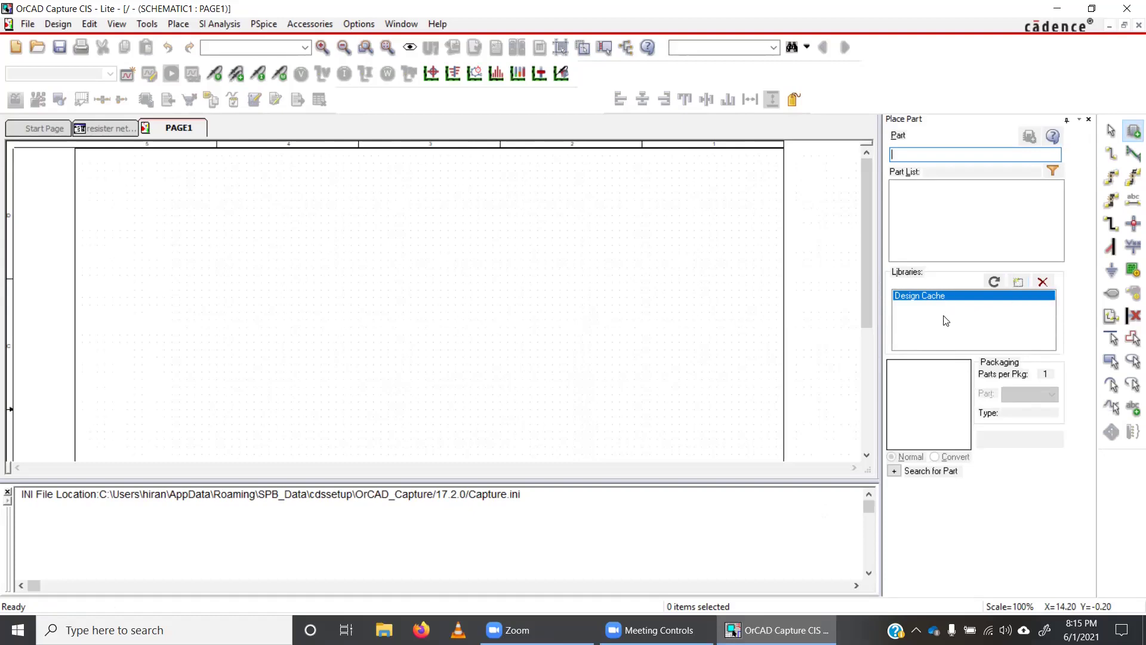
left_click(1019, 283)
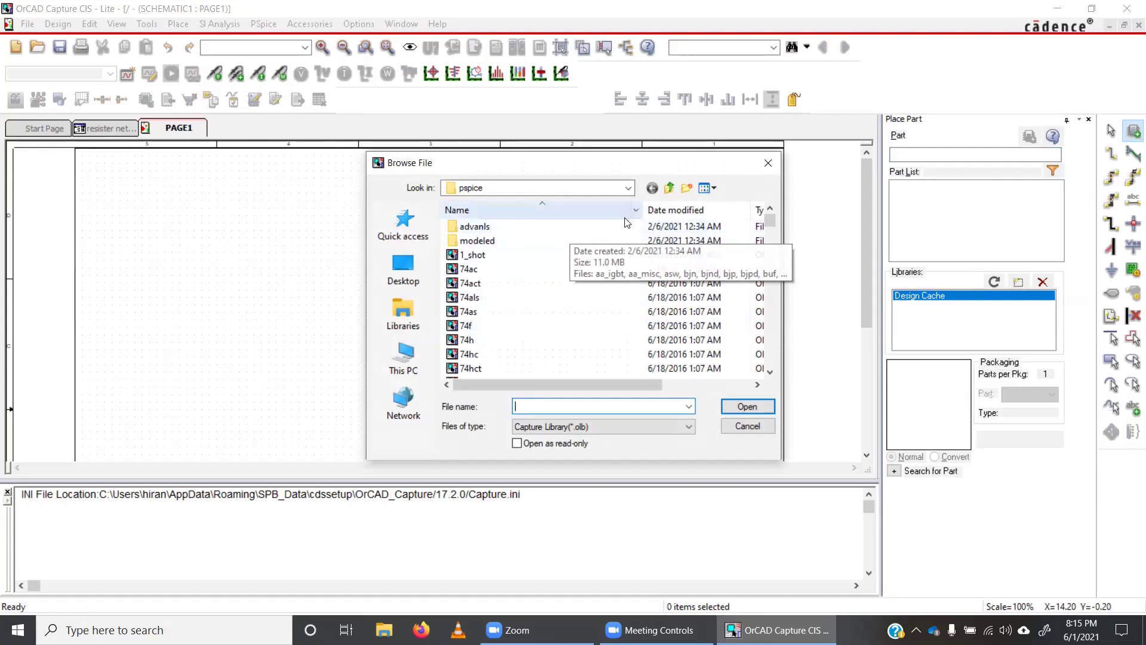
- Load every .olb library from the pspice folder into the Place Part panel
left_click(628, 188)
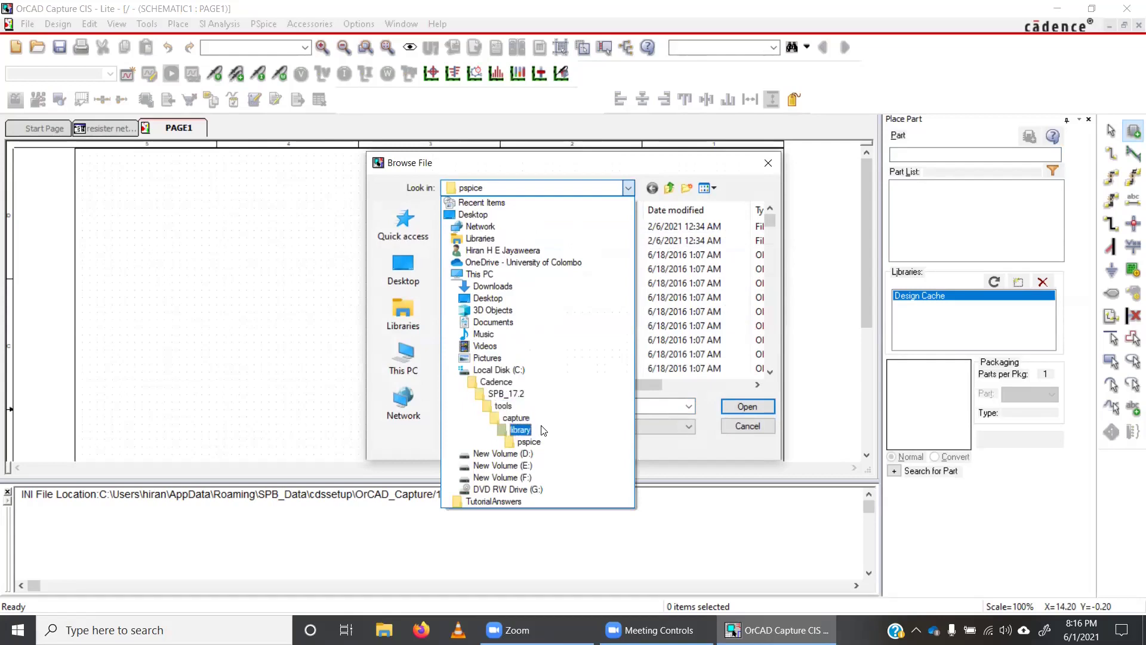
left_click(542, 442)
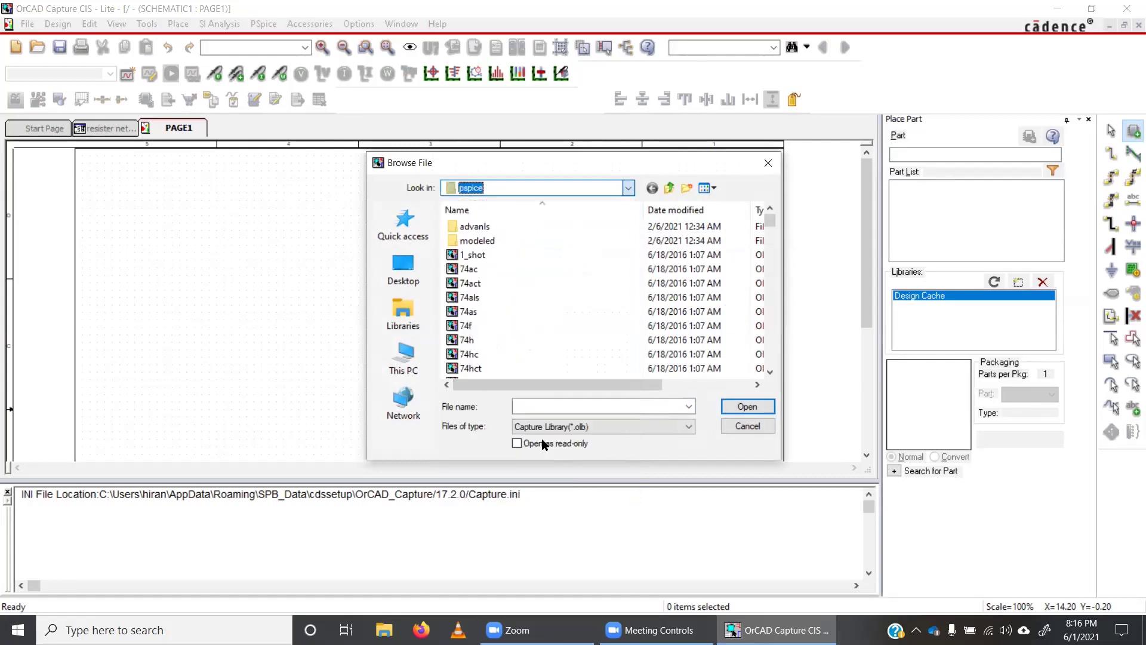
left_click(519, 266)
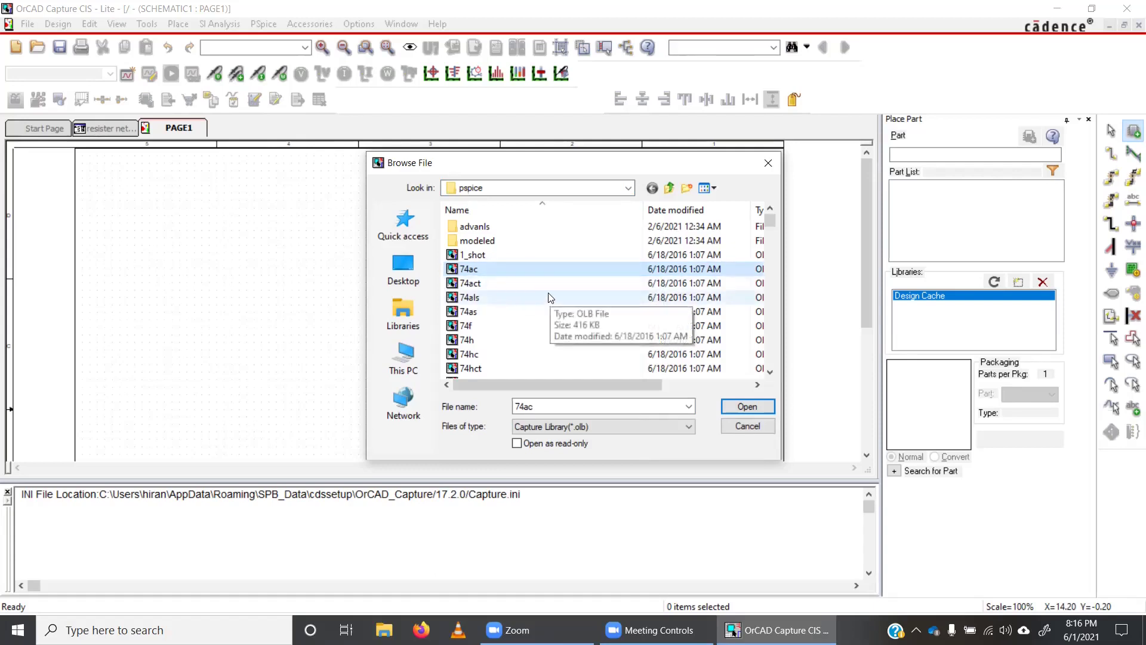
key("ctrl+a")
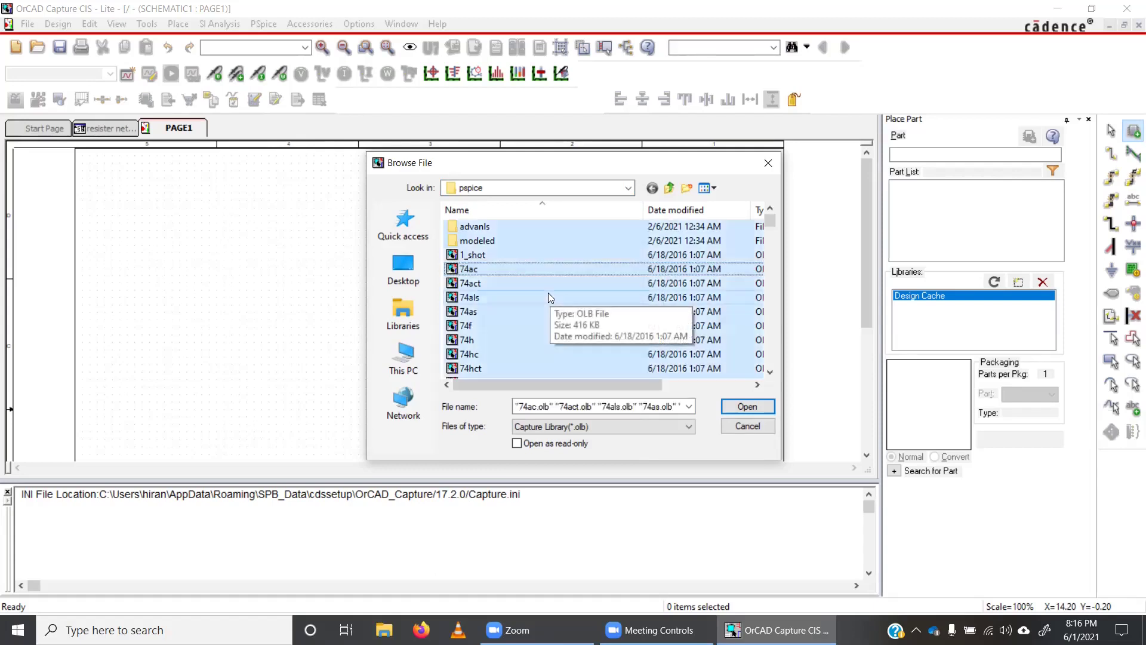
left_click(740, 406)
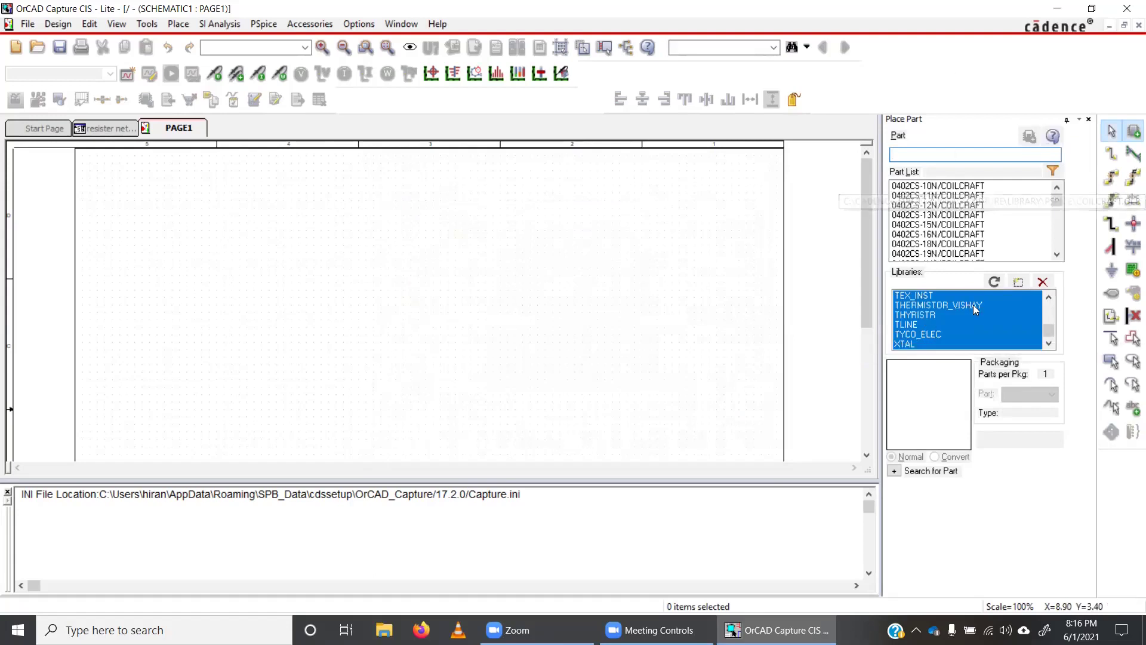
scroll(1009, 348, "up", 10)
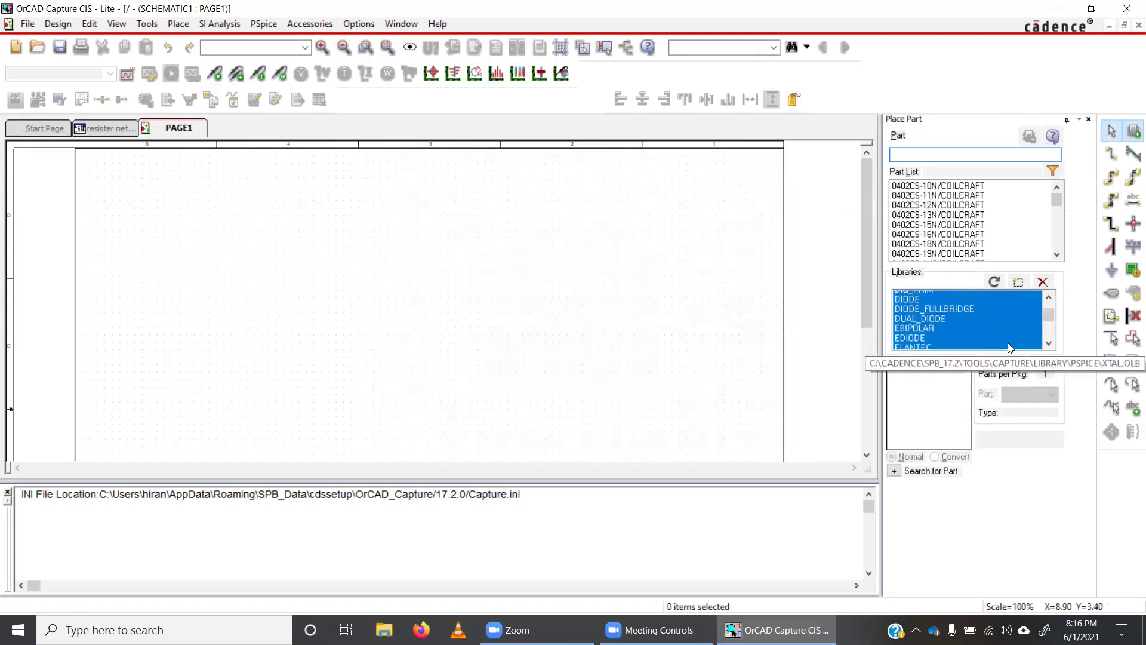
- Search for the R/ANALOG resistor and drop trial resistors R1–R5 on the page
left_click(947, 154)
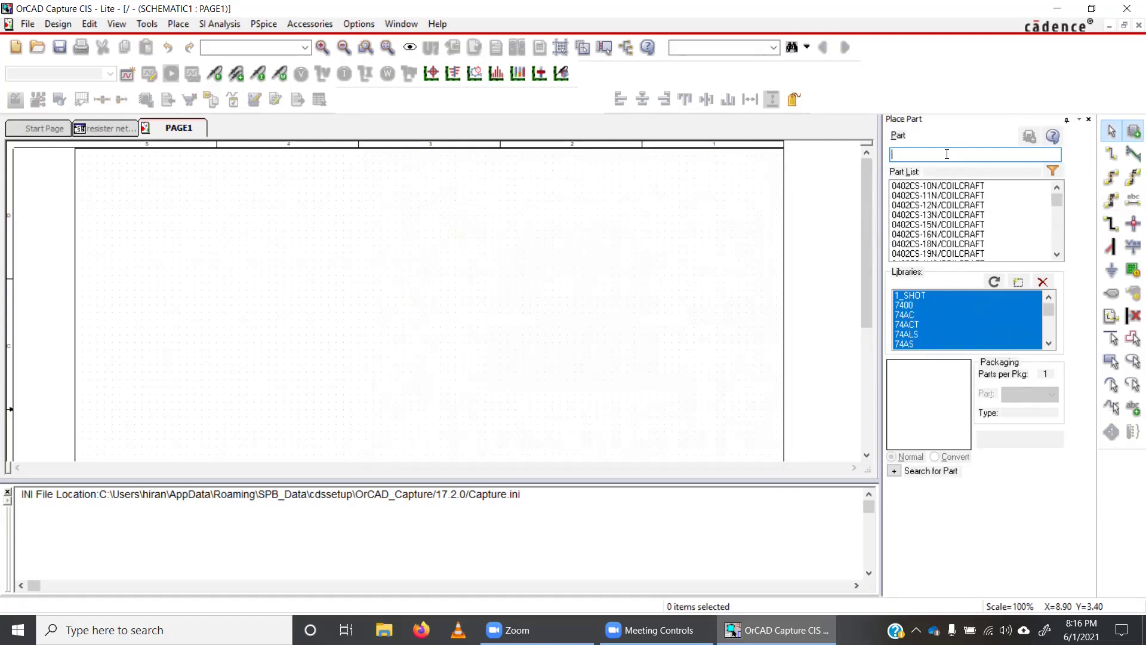
type("r")
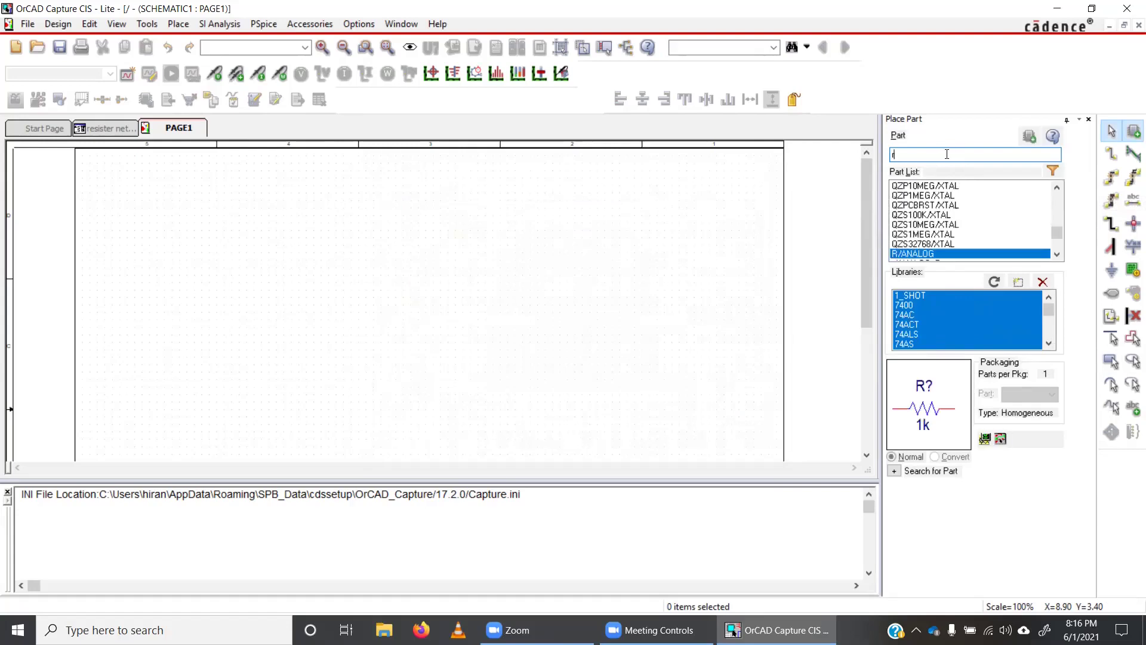
left_click(1030, 137)
left_click(284, 255)
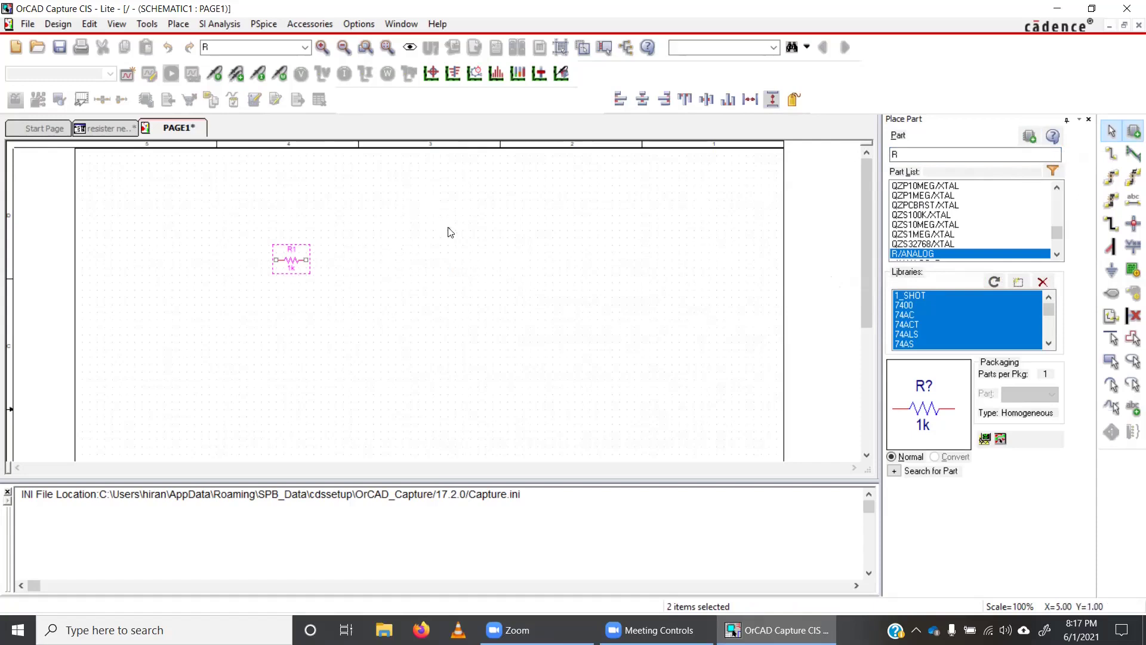
left_click(410, 245)
left_click(372, 325)
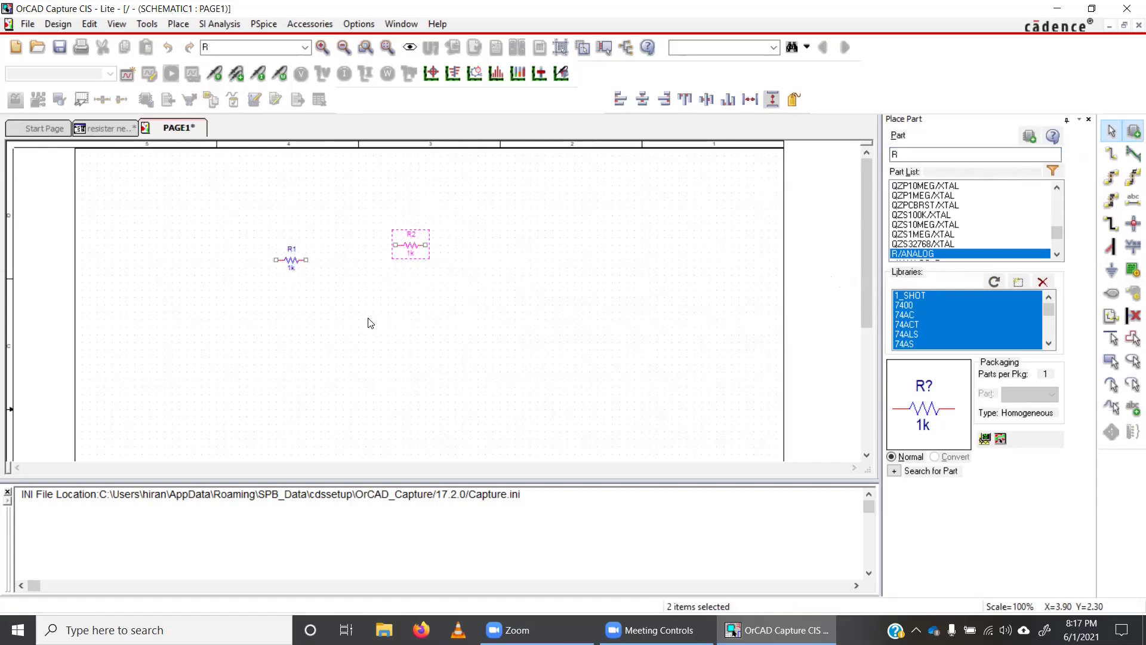
key("Escape")
left_click(508, 287)
left_click_drag(511, 283, 511, 281)
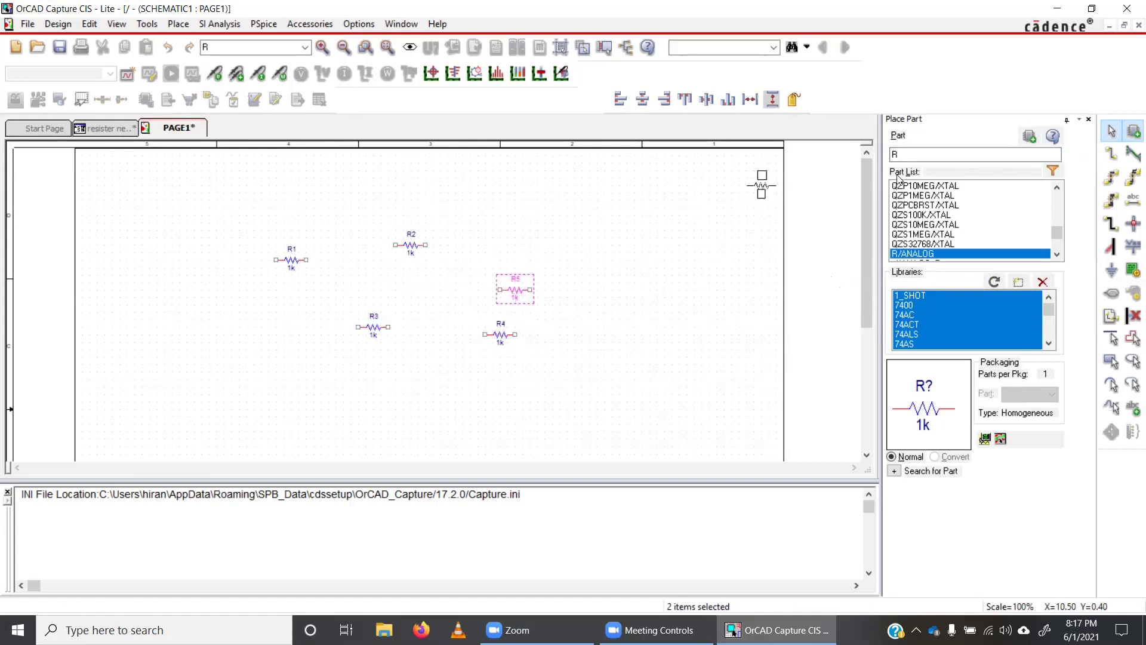
- Delete all the trial resistors, leaving PAGE1 empty
left_click(1112, 133)
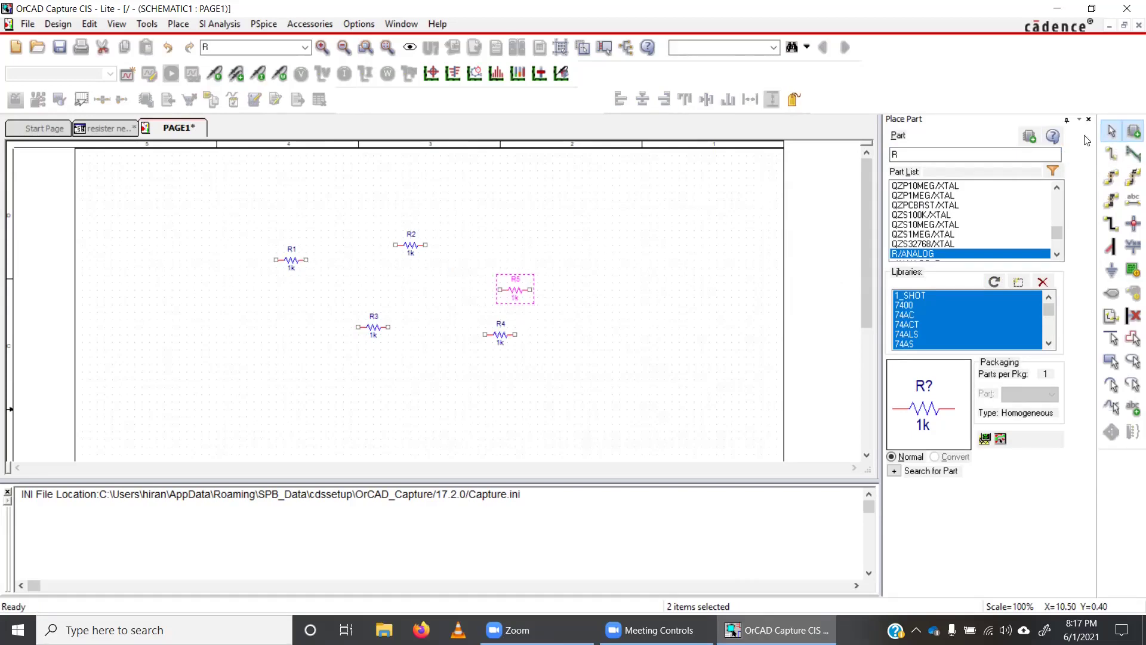
left_click(609, 312)
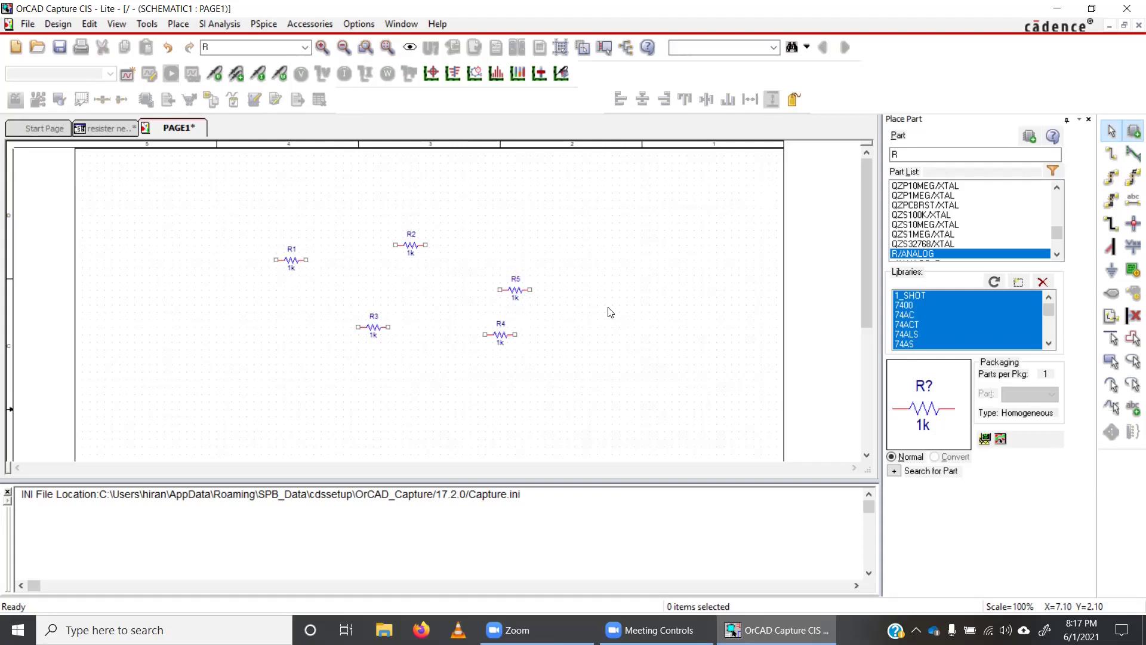
key("Delete")
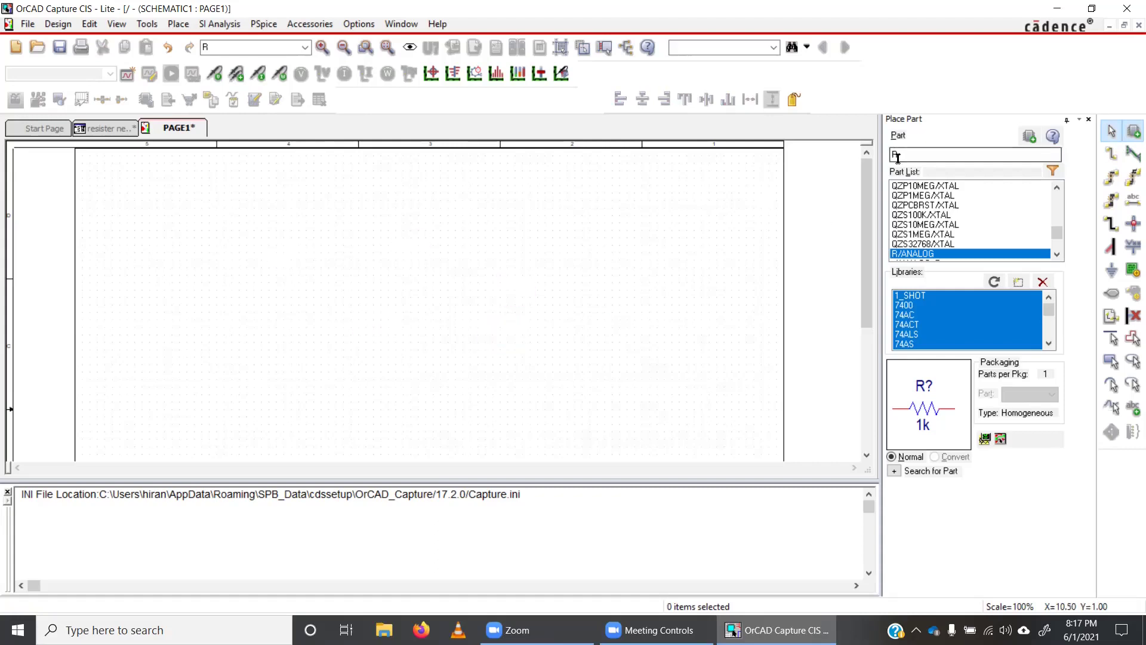
- Place two vertical 1k resistors, R1 and R2 directly below it
left_click(1028, 139)
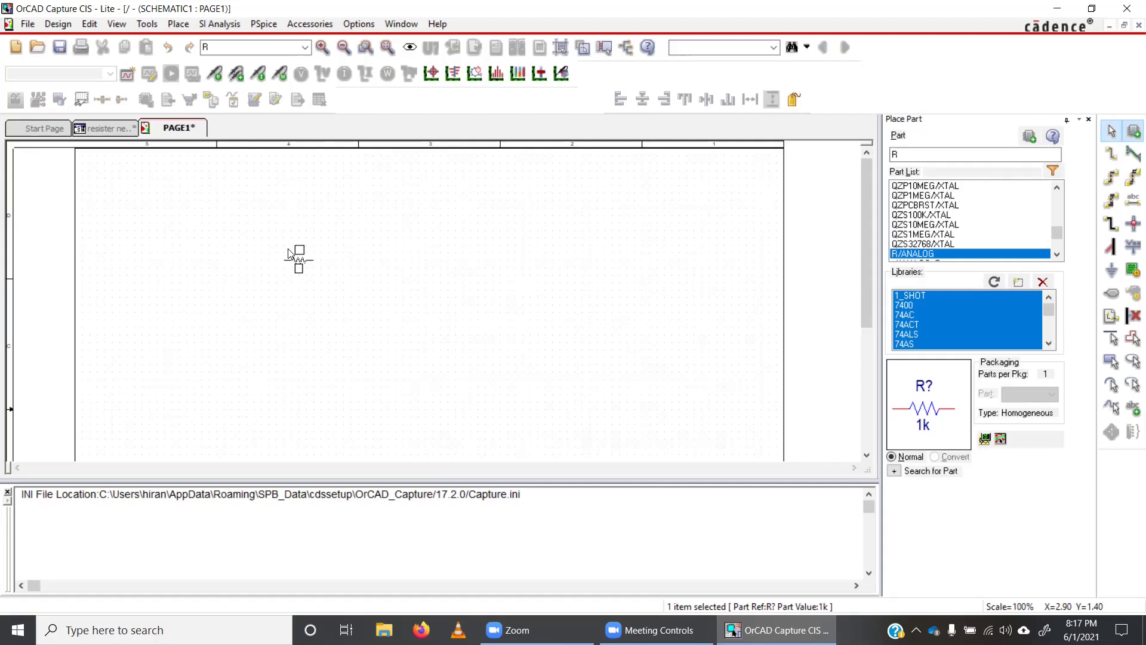
key("r")
left_click(297, 223)
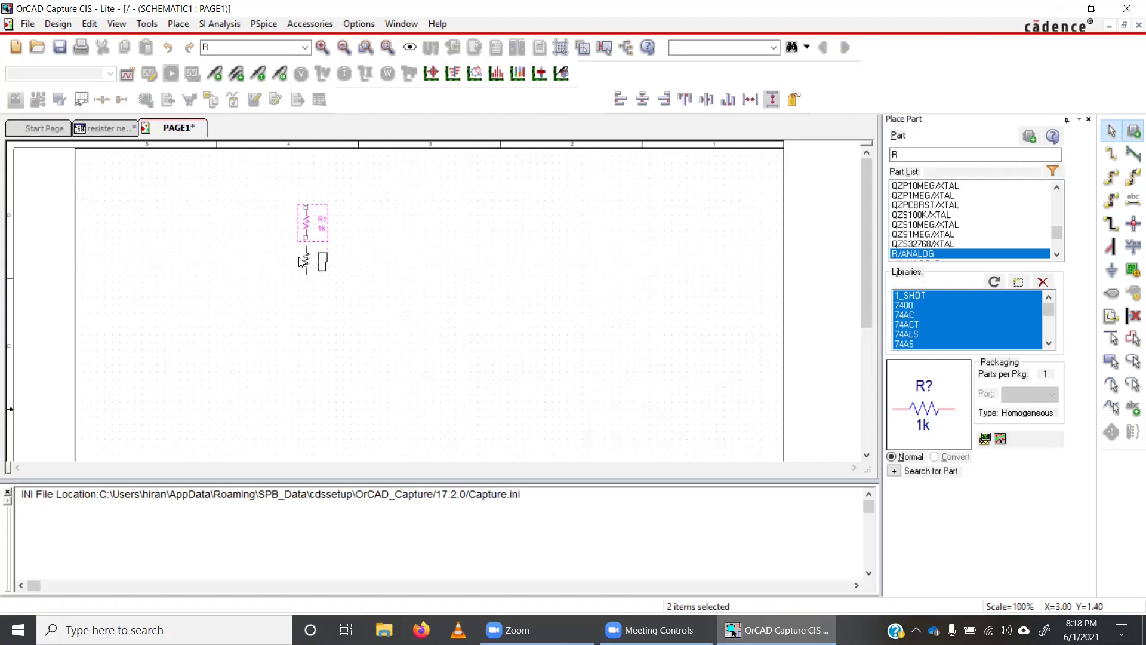
left_click(296, 287)
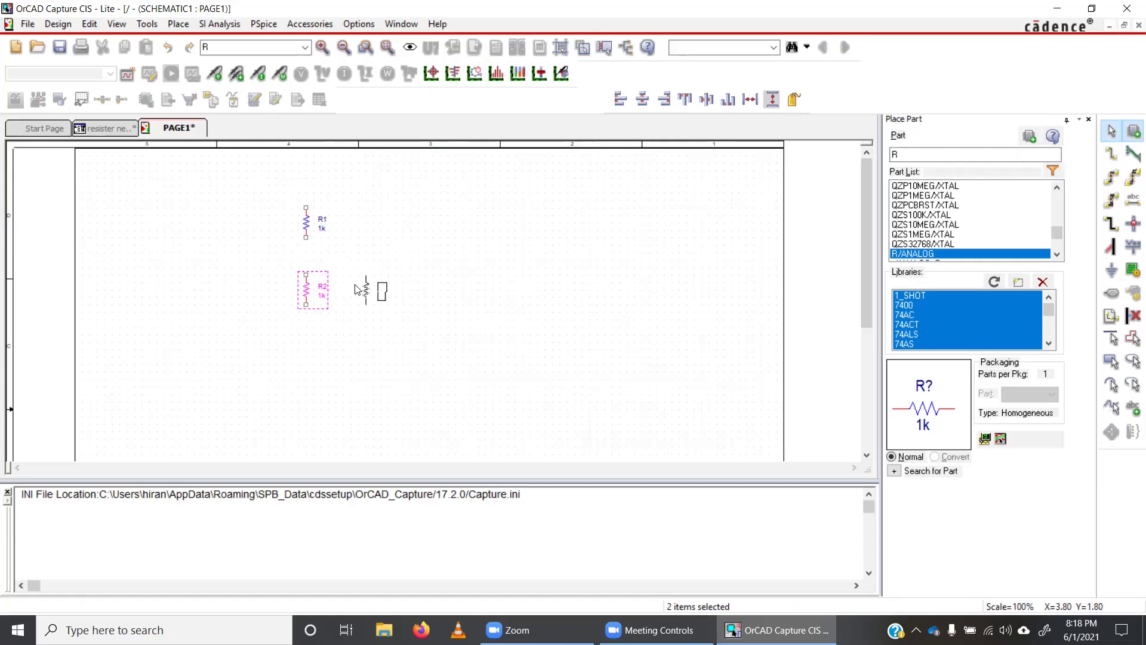
key("Escape")
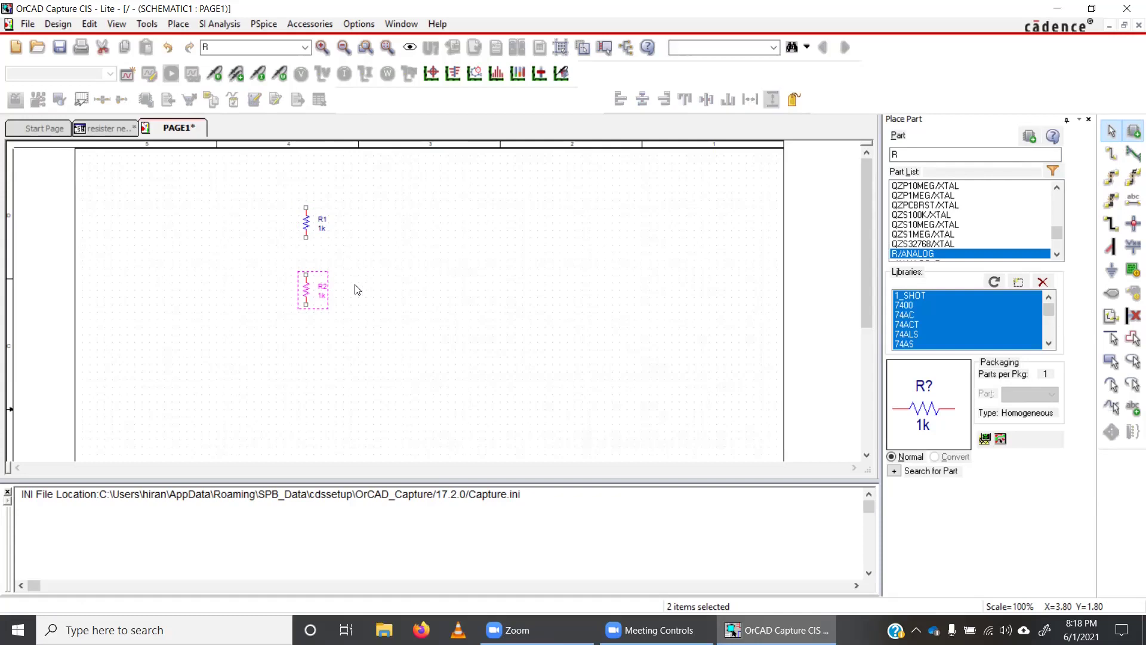
left_click(357, 289)
left_click(921, 154)
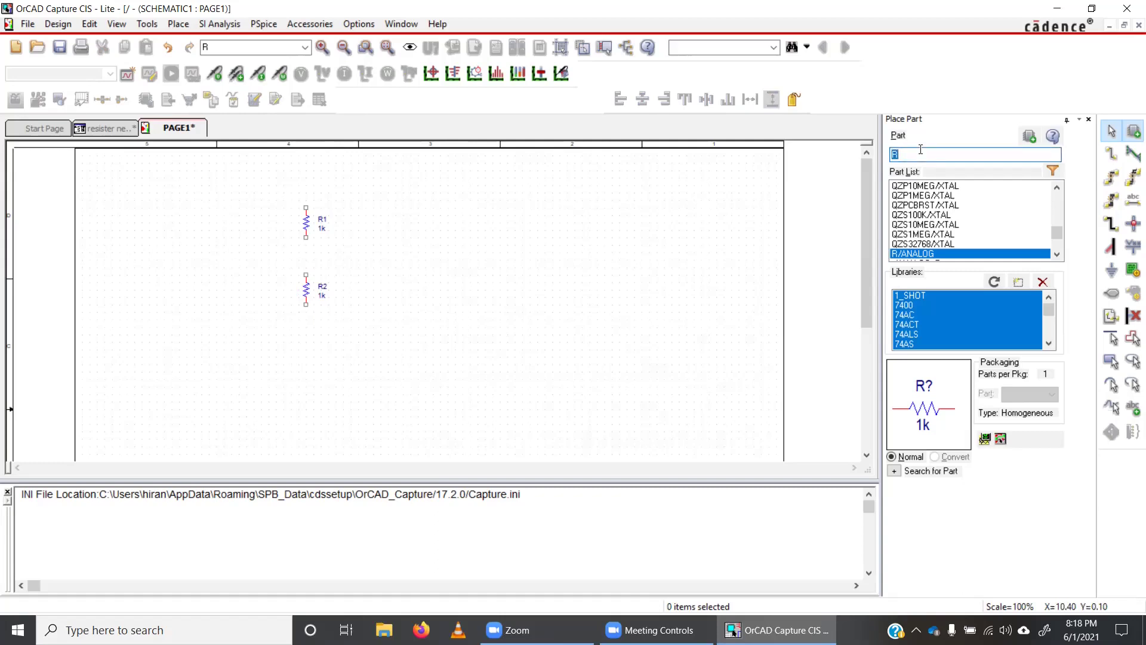
- Place the VDC source V1 (0Vdc) to the left of the resistors
type("vdc")
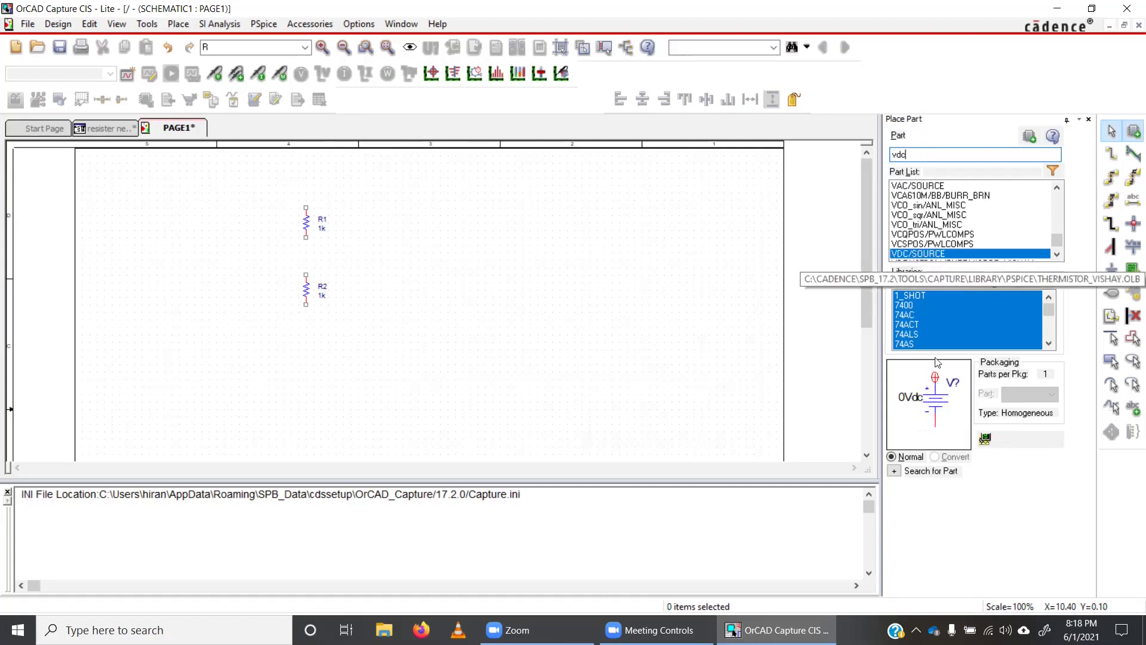
left_click(1030, 136)
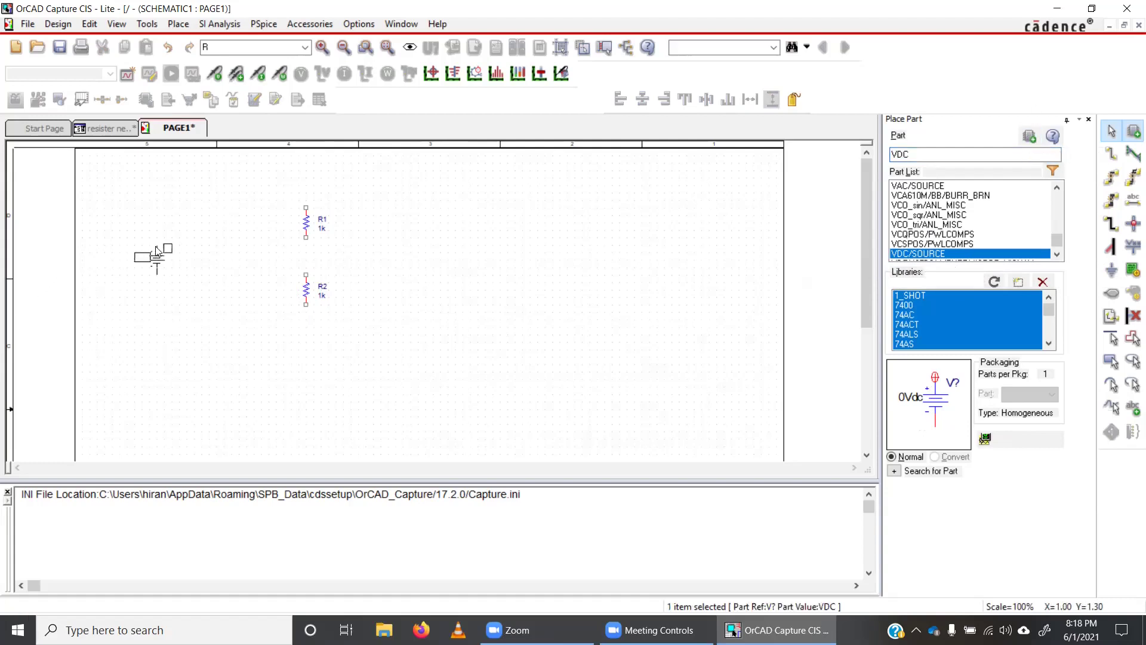
left_click(202, 244)
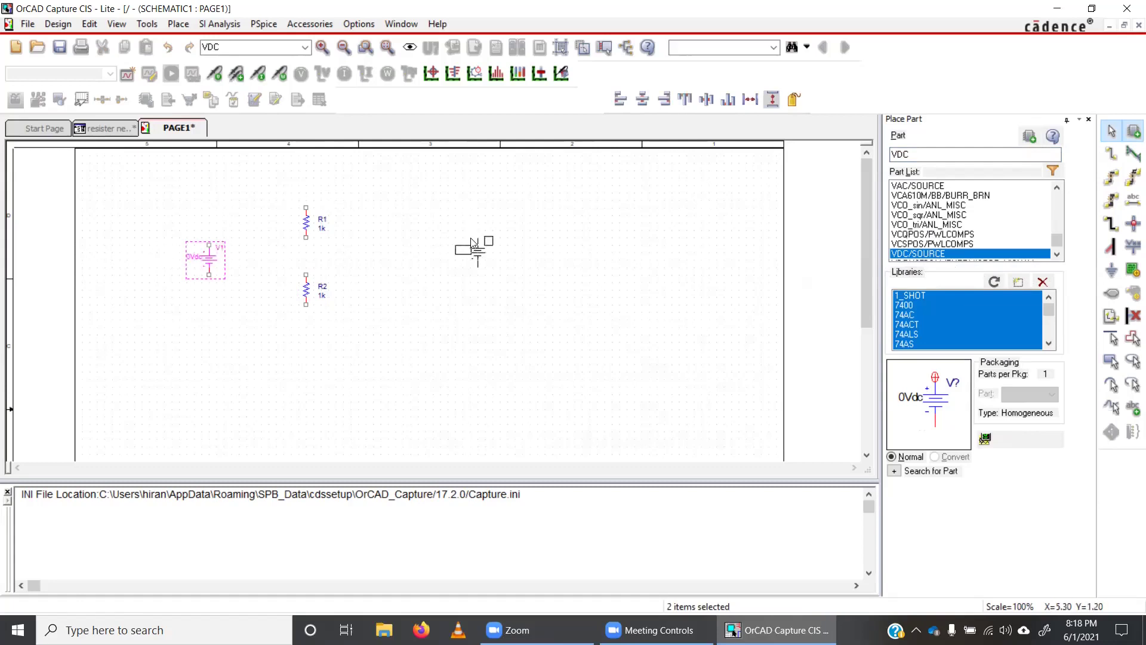
key("Escape")
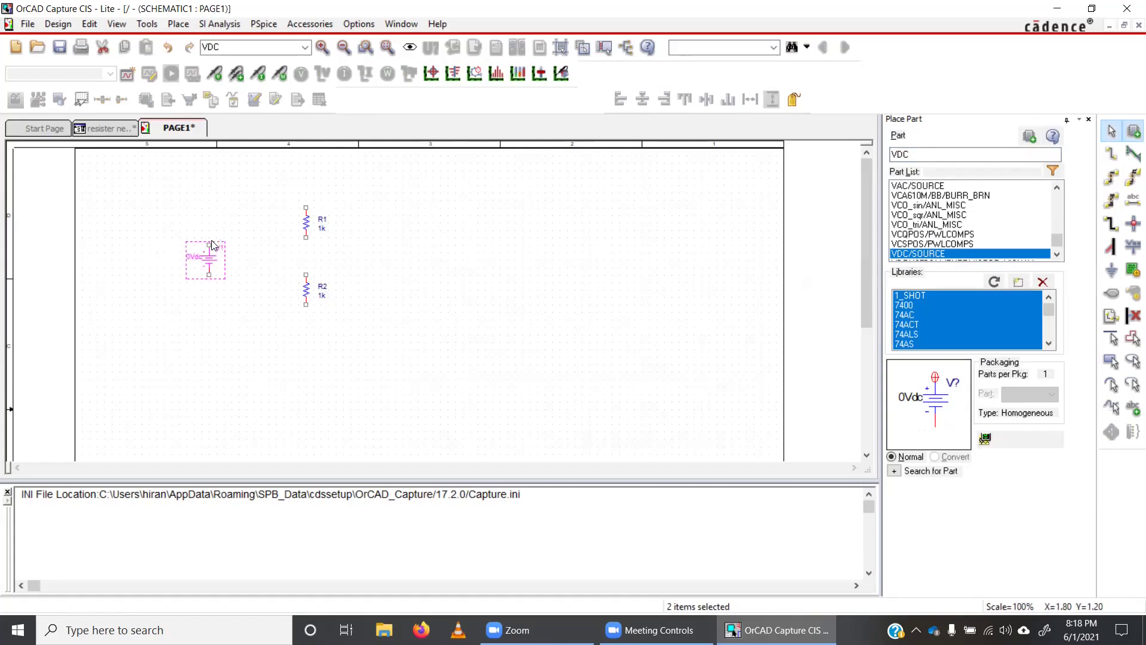
left_click(254, 319)
- Zoom in on the region around V1, R1 and R2
key("w")
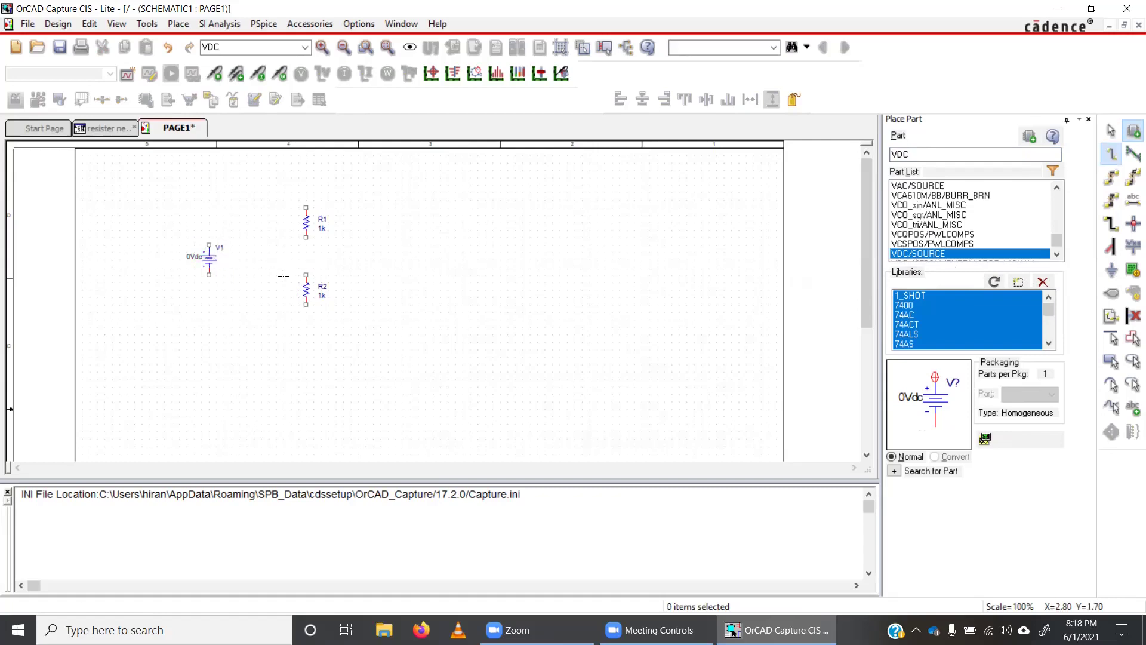
left_click(366, 52)
left_click_drag(180, 192, 356, 327)
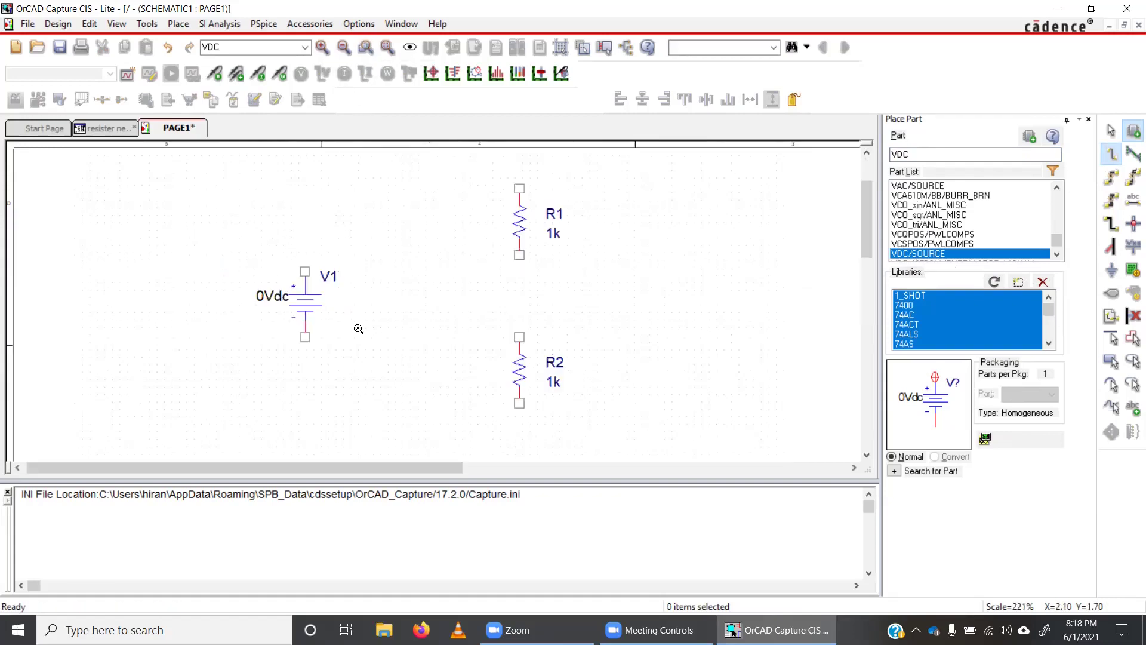
- Wire V1+ to R1's top, R1 to R2, and R2's bottom back to V1−
left_click(1113, 154)
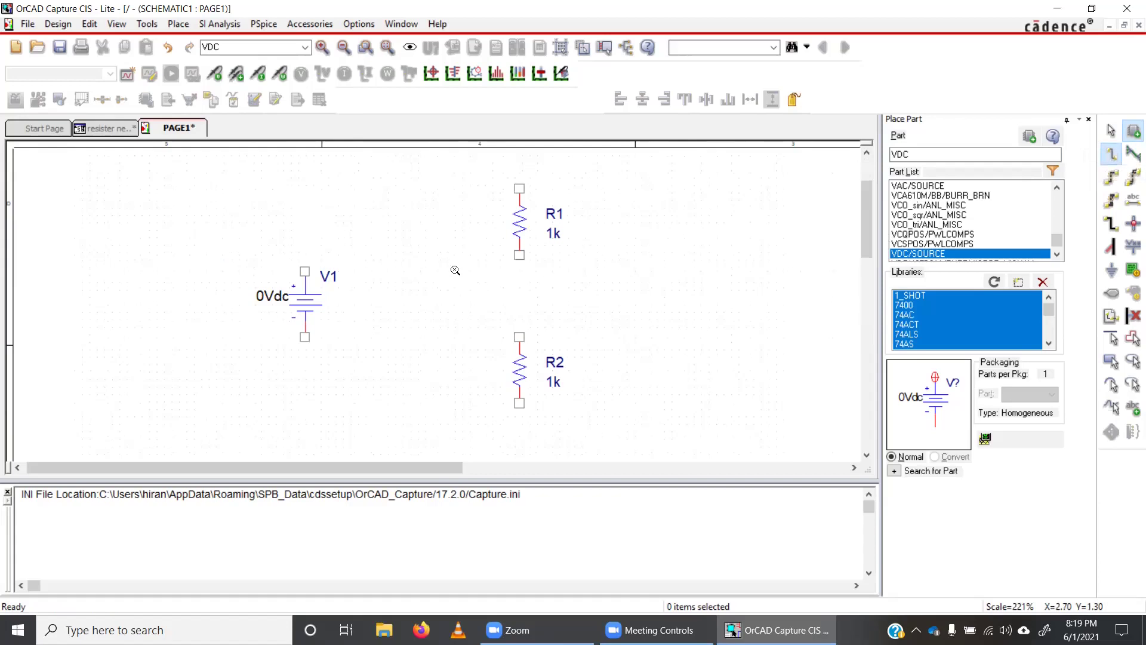
key("Escape")
key("w")
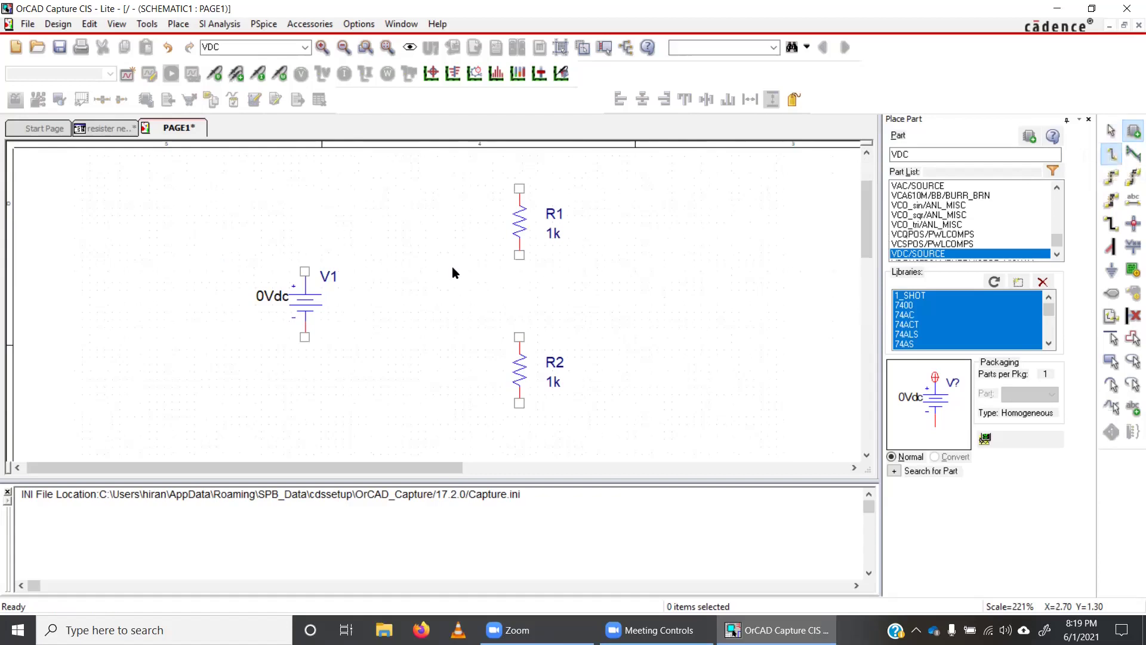
left_click(305, 269)
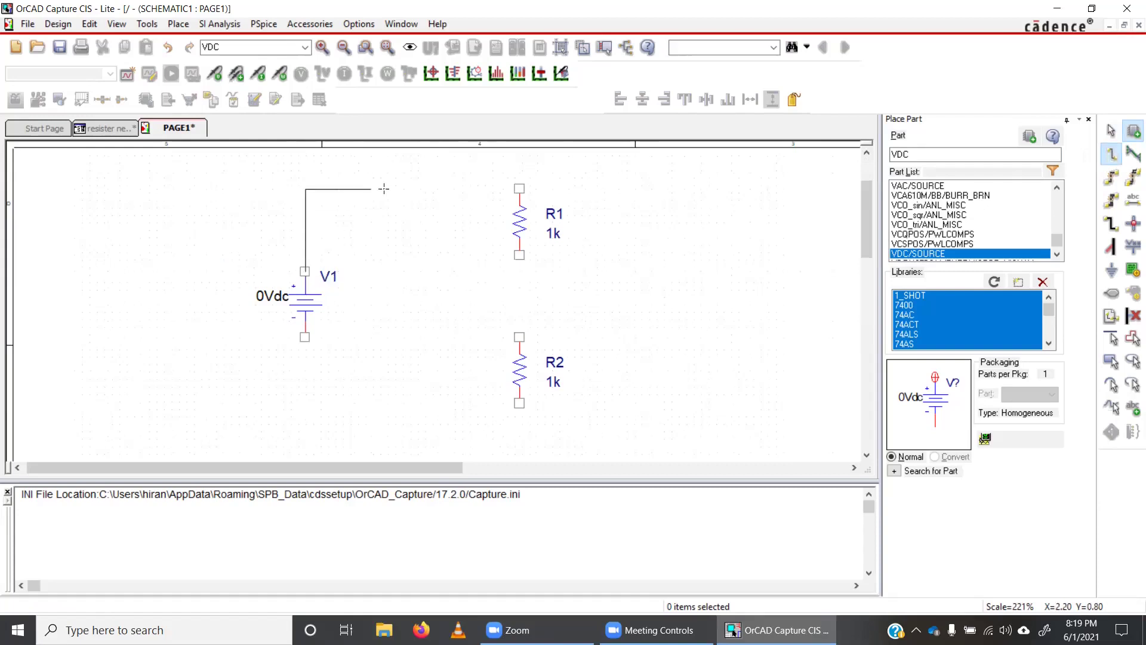
left_click(518, 189)
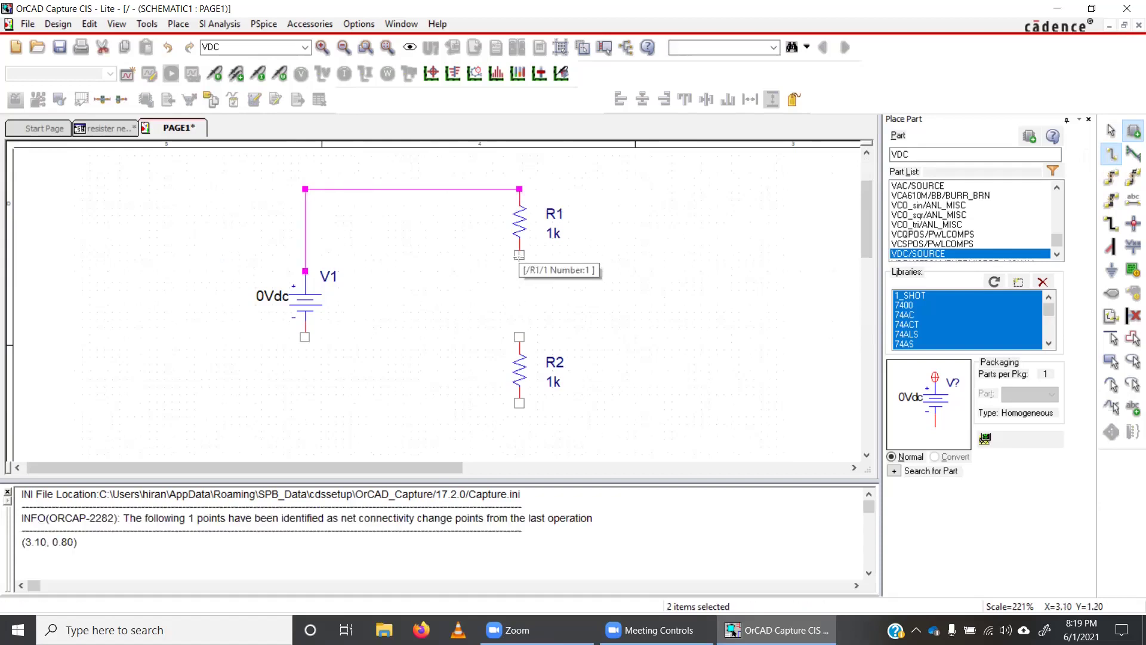
left_click(519, 255)
left_click(520, 338)
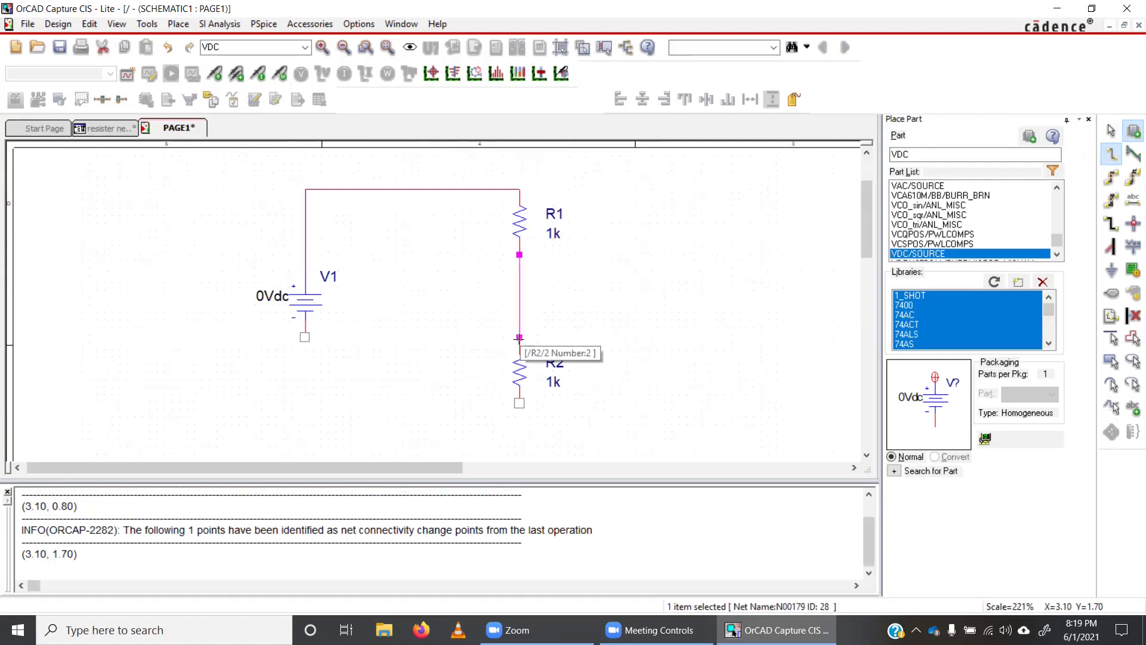
left_click(520, 403)
left_click(520, 436)
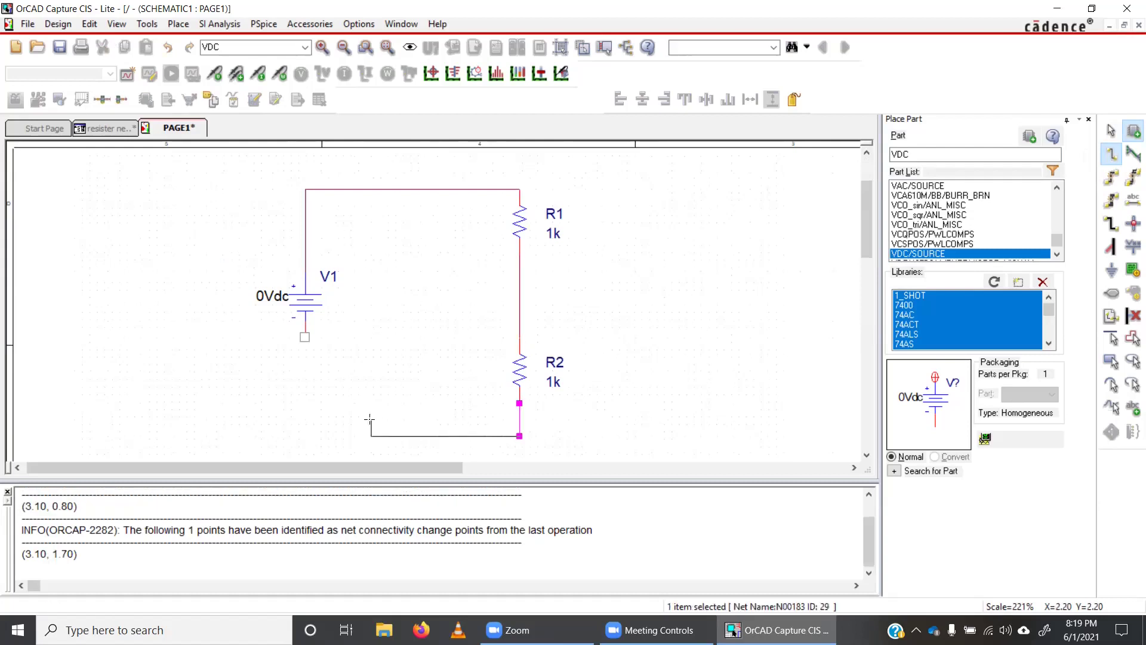
left_click(305, 338)
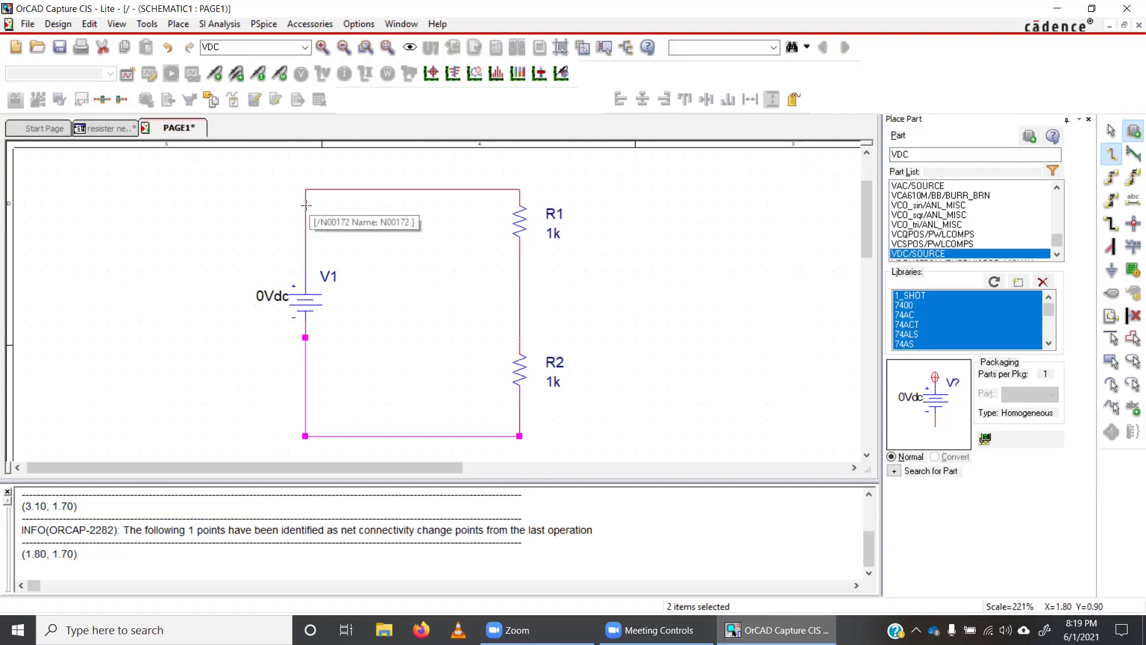
- Change R1's value to 5k and R2's value to 10k
left_click(1110, 137)
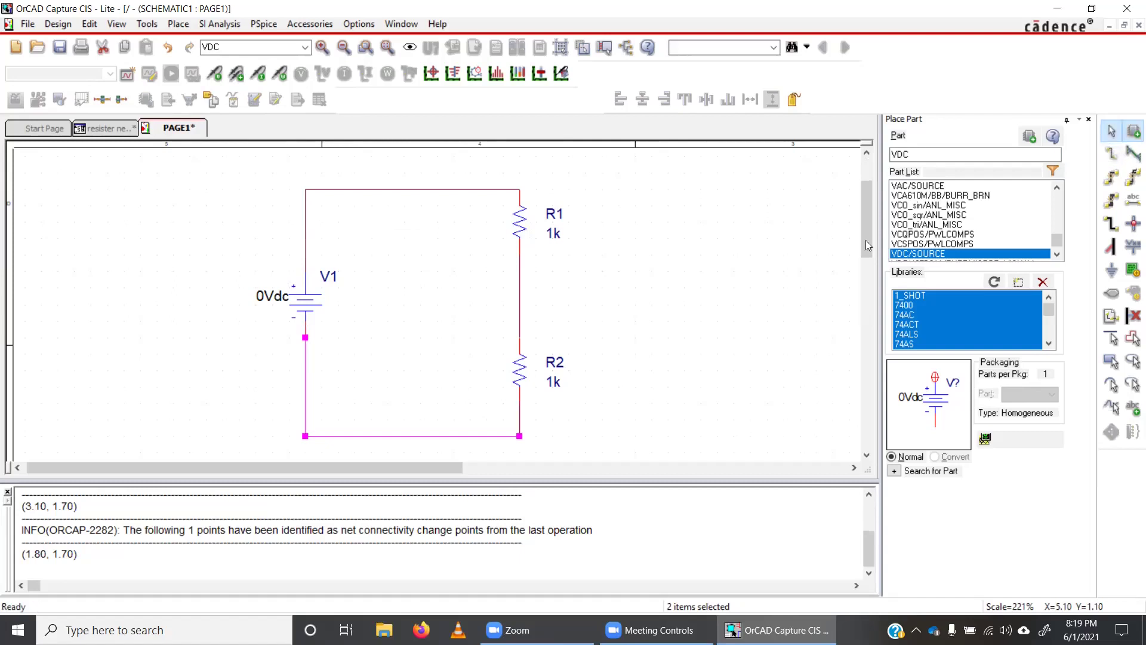
left_click(558, 240)
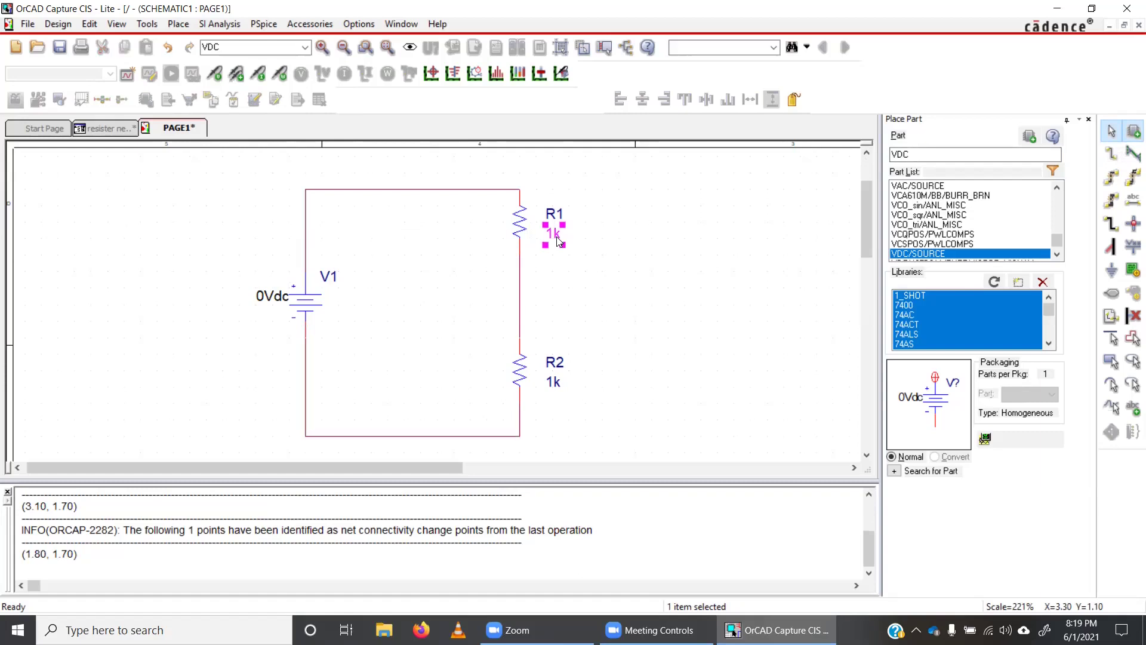
double_click(559, 241)
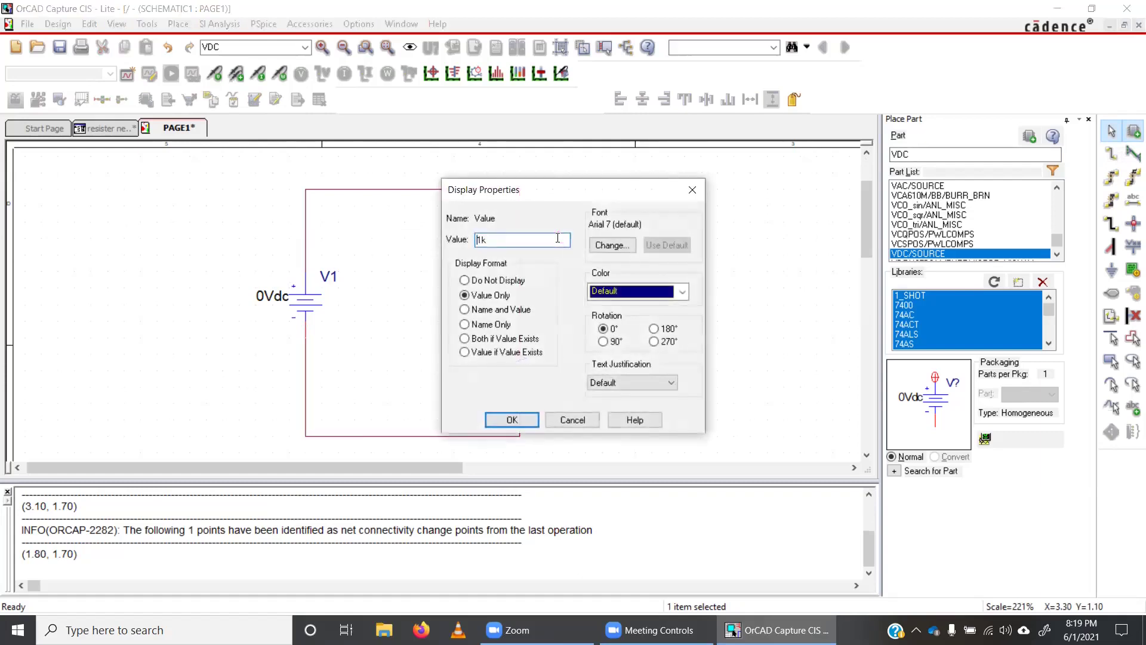
key("shift+Right")
type("5")
left_click(512, 420)
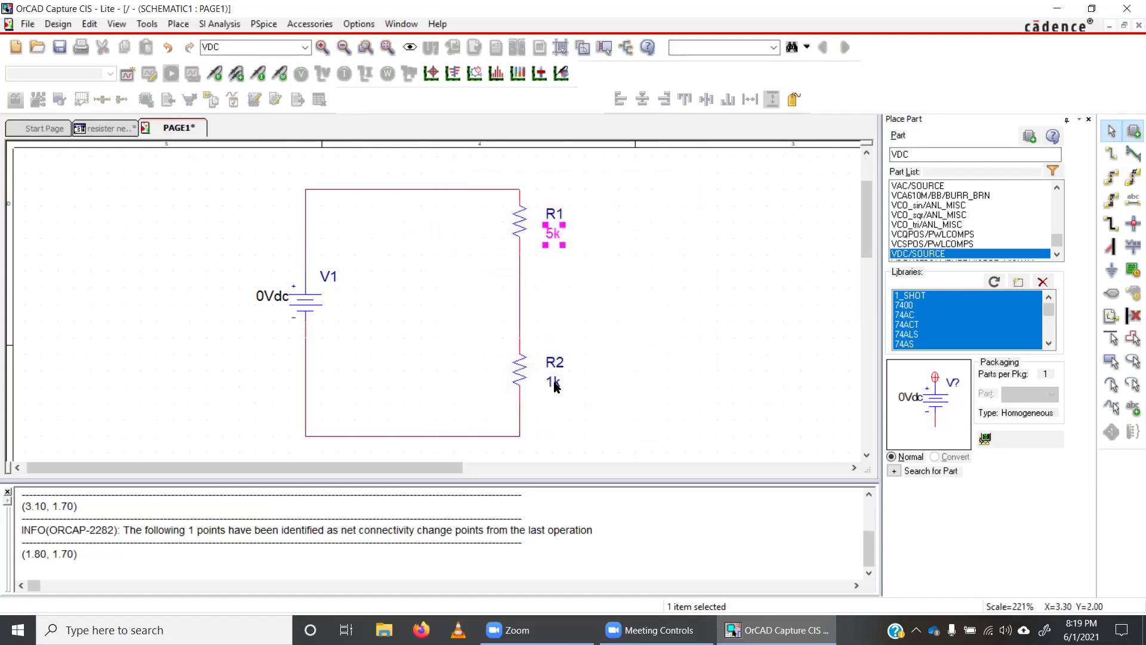
double_click(554, 384)
type("10k")
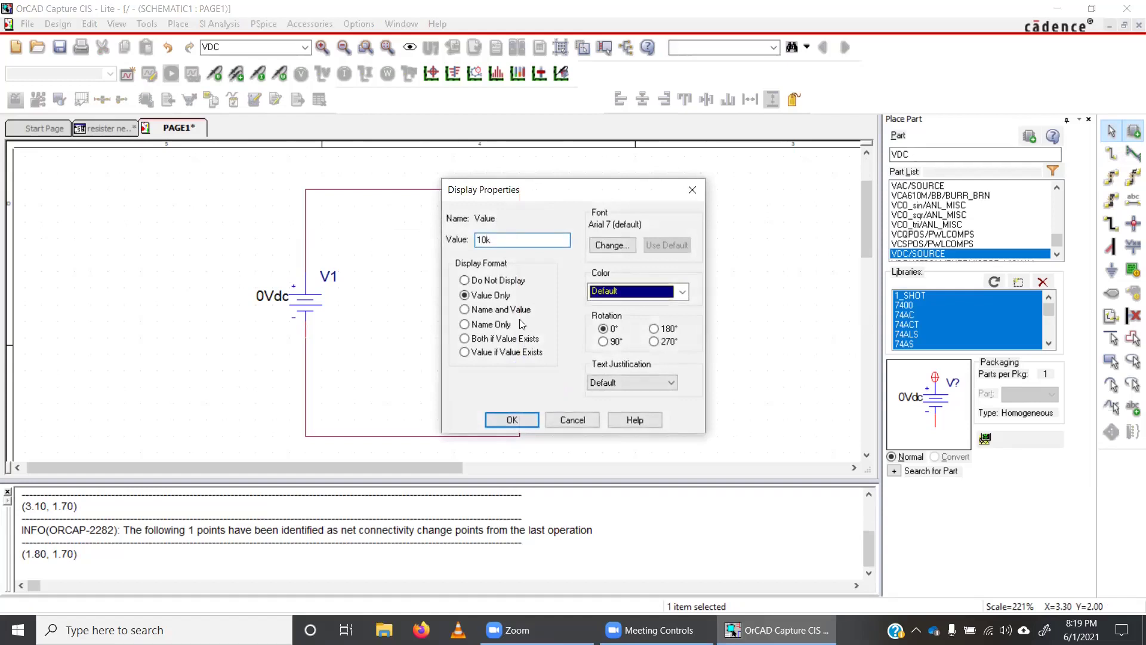
left_click(519, 420)
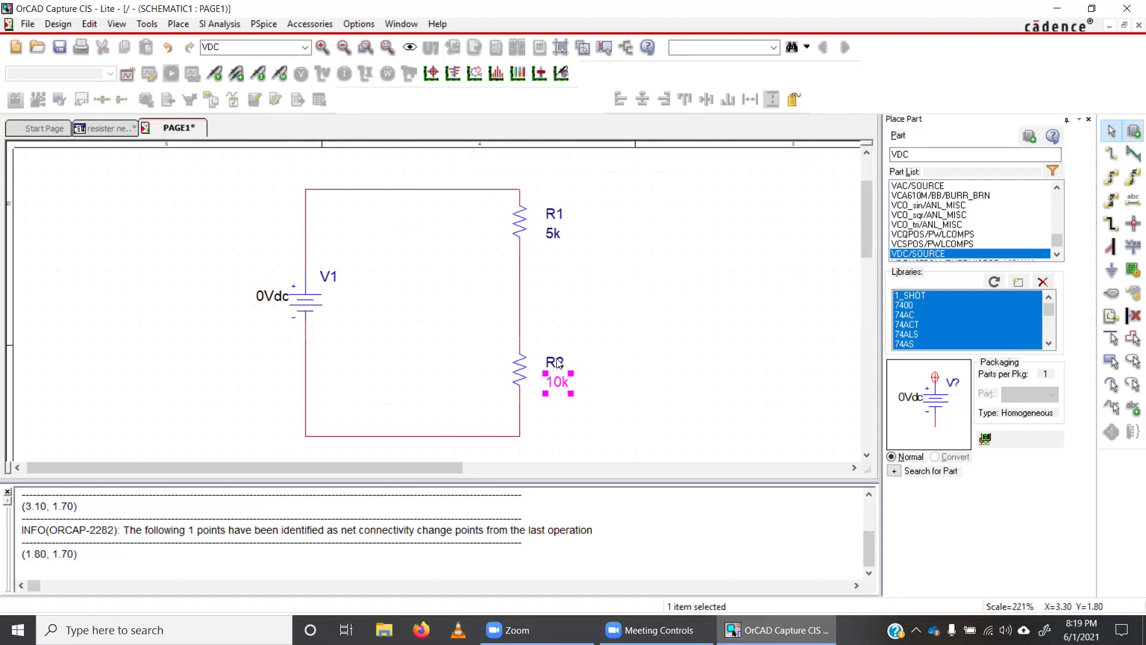
- Set the source V1's value to 15Vdc
double_click(269, 297)
left_click(478, 240)
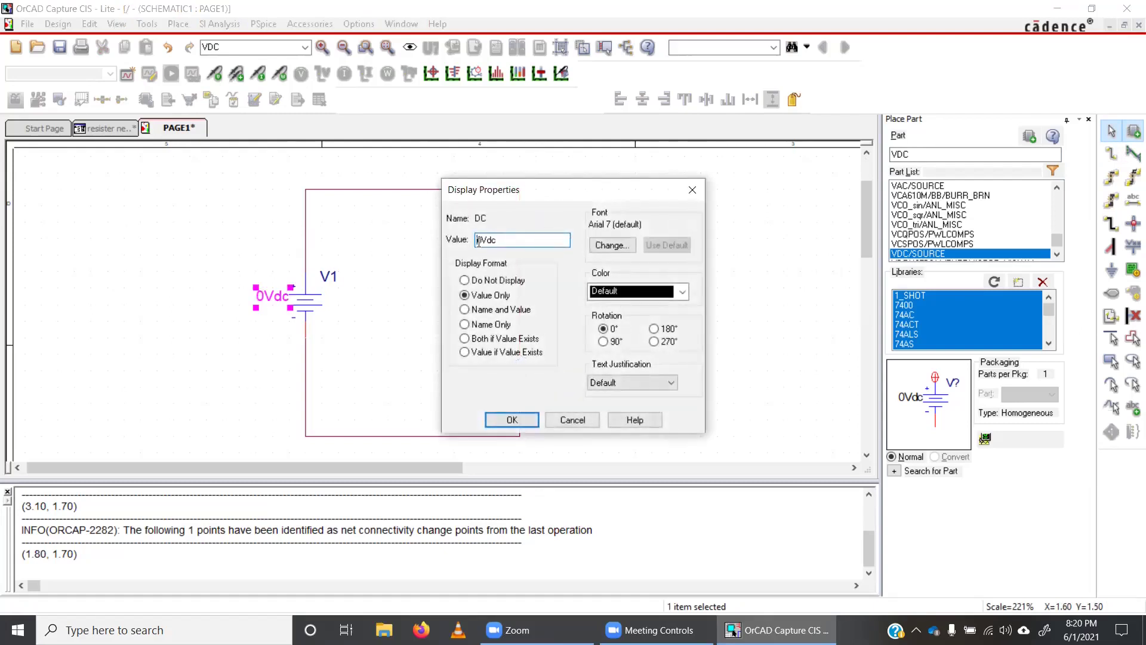
key("BackSpace")
type("15")
left_click(522, 420)
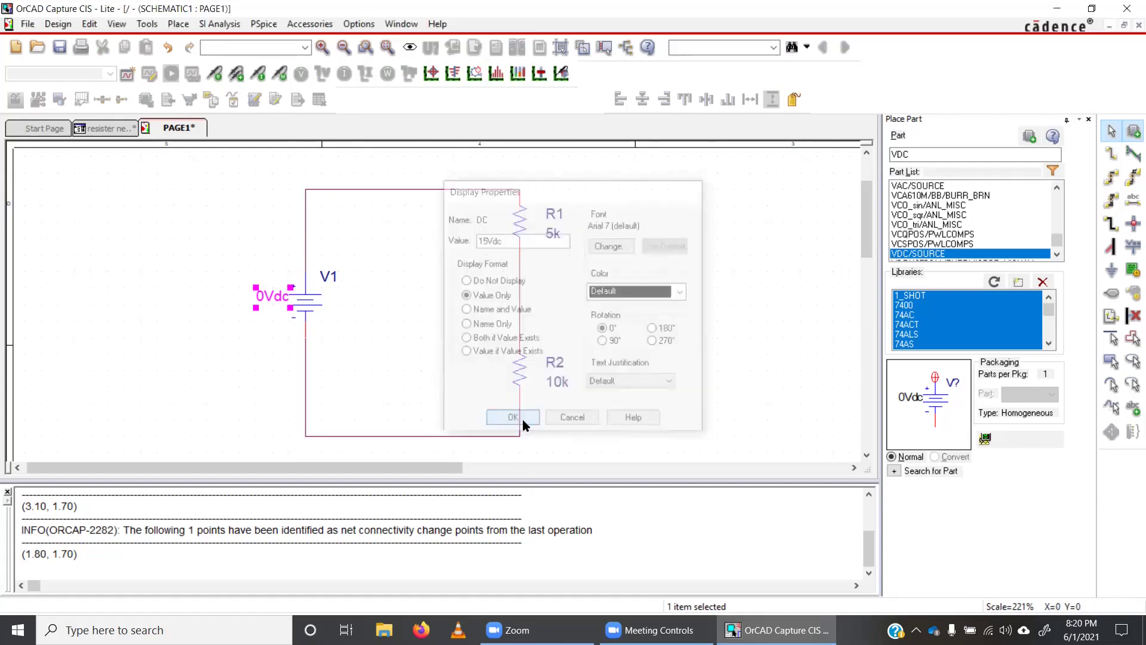
left_click(258, 352)
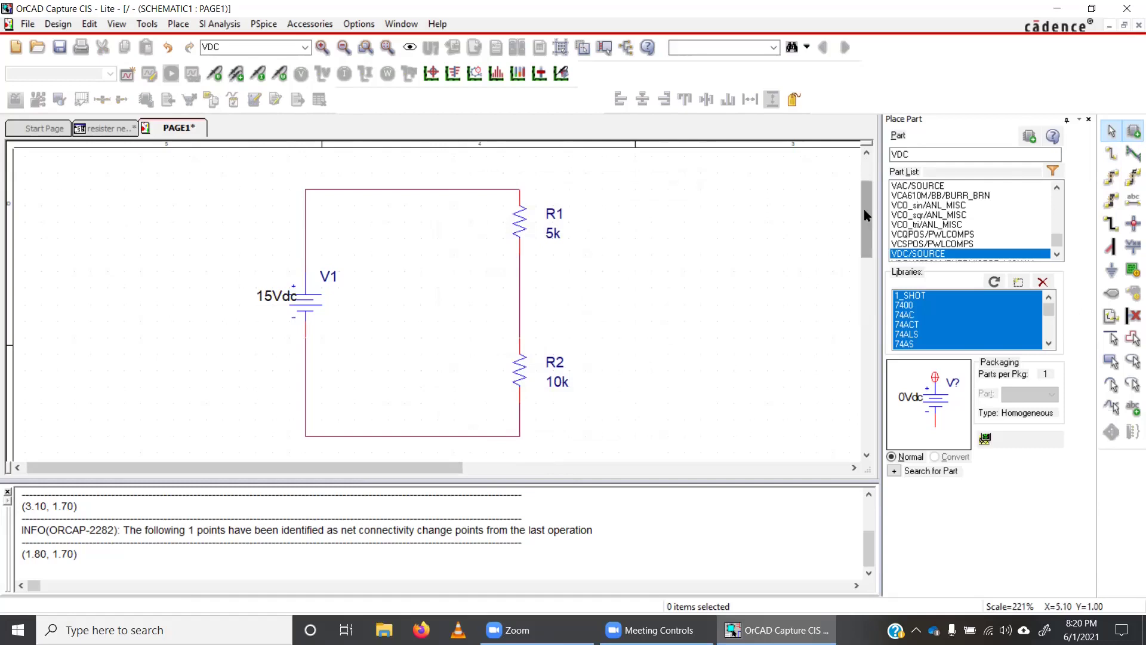
- Place a 0/CAPSYM ground symbol below the loop's bottom wire
left_click_drag(865, 209, 866, 215)
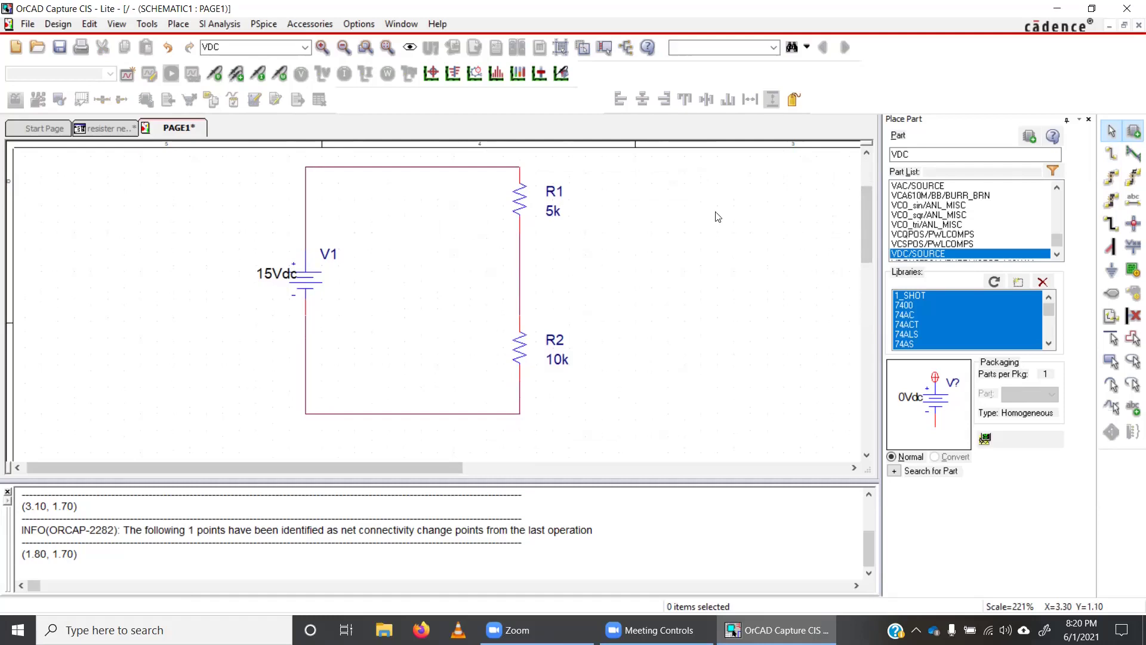
left_click(1113, 272)
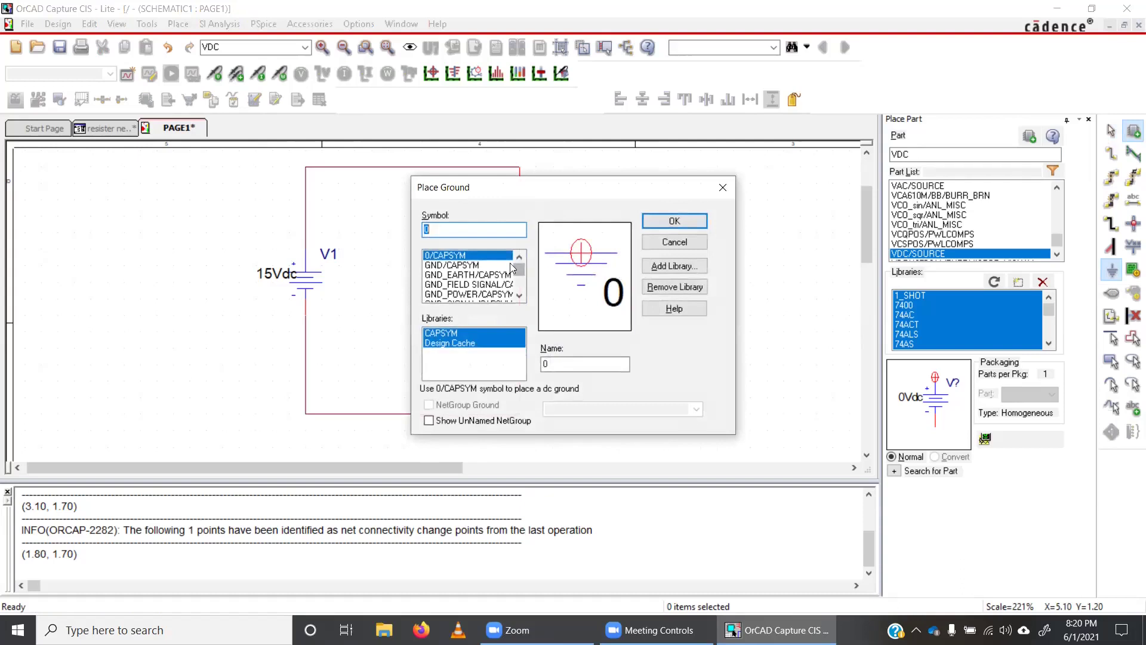
left_click(444, 258)
left_click(674, 220)
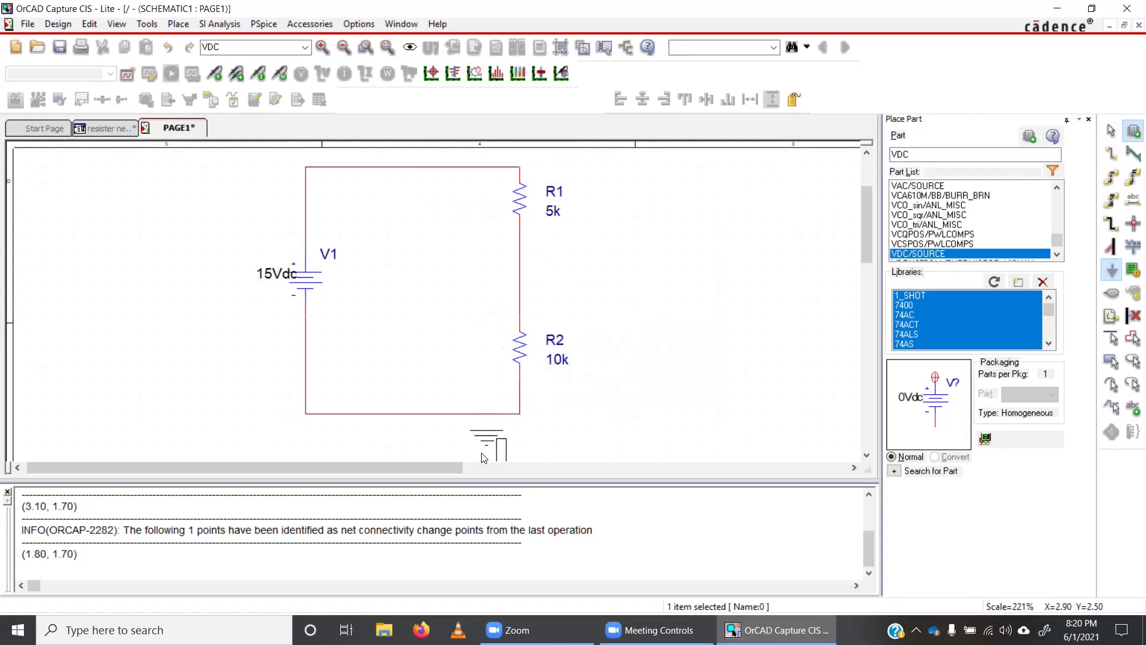
left_click(484, 458)
key("Escape")
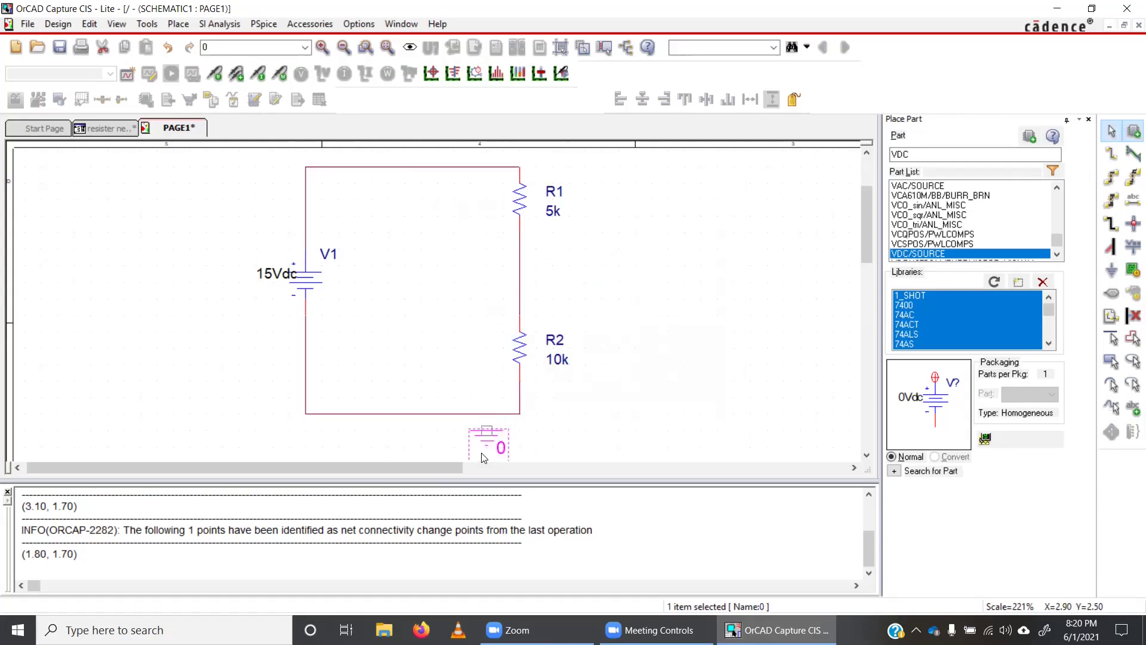
left_click(554, 423)
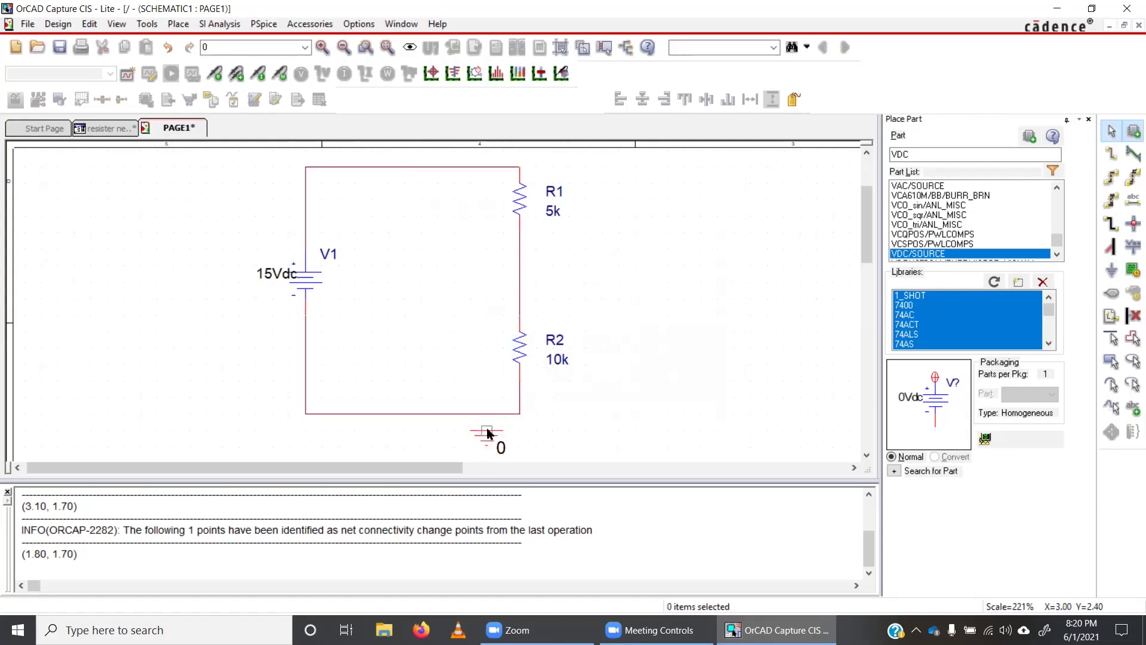
- Wire the ground pin up to the loop's bottom wire
key("w")
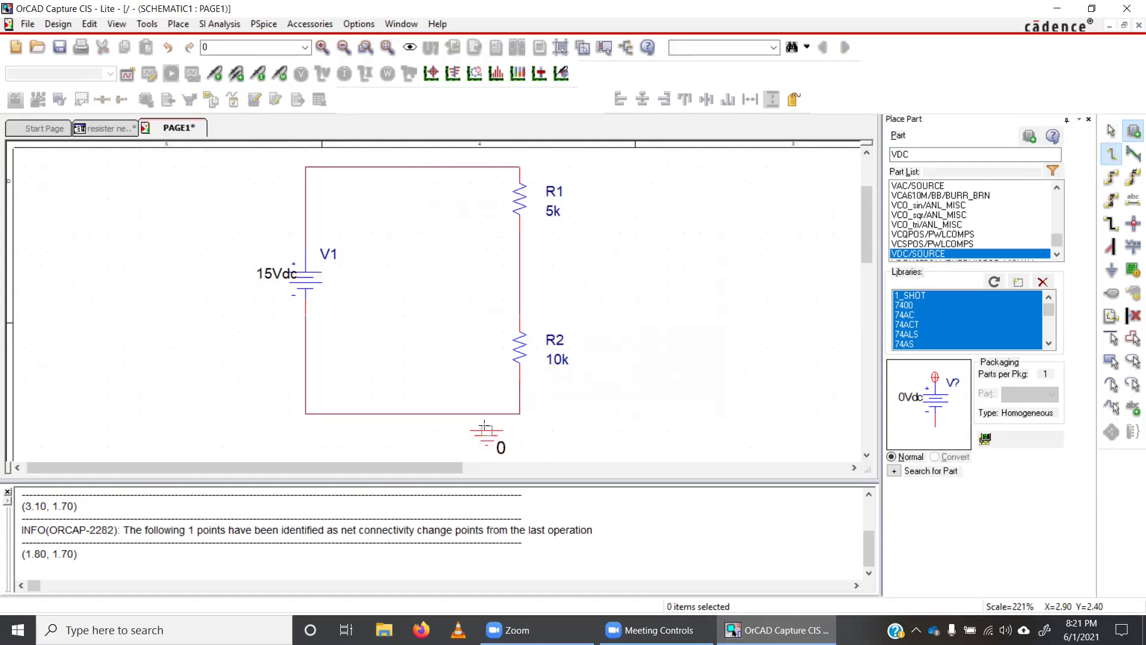
left_click(485, 428)
left_click(487, 413)
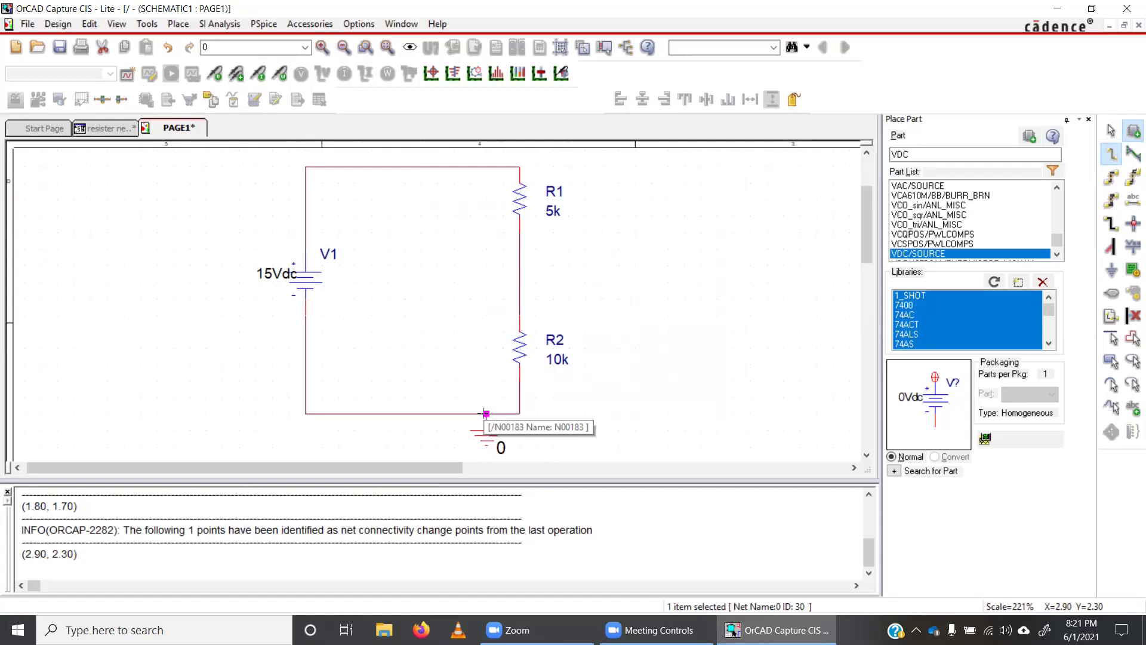
key("Escape")
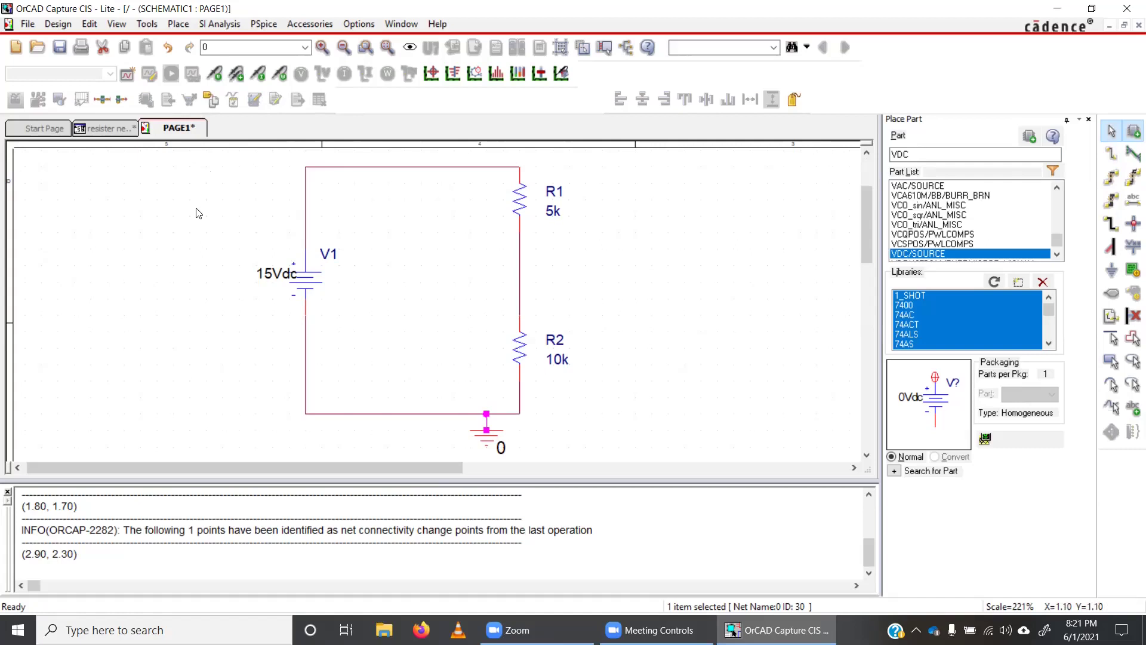
- Create a new simulation profile named resistornetwork1 and confirm it to reach its settings
left_click(125, 79)
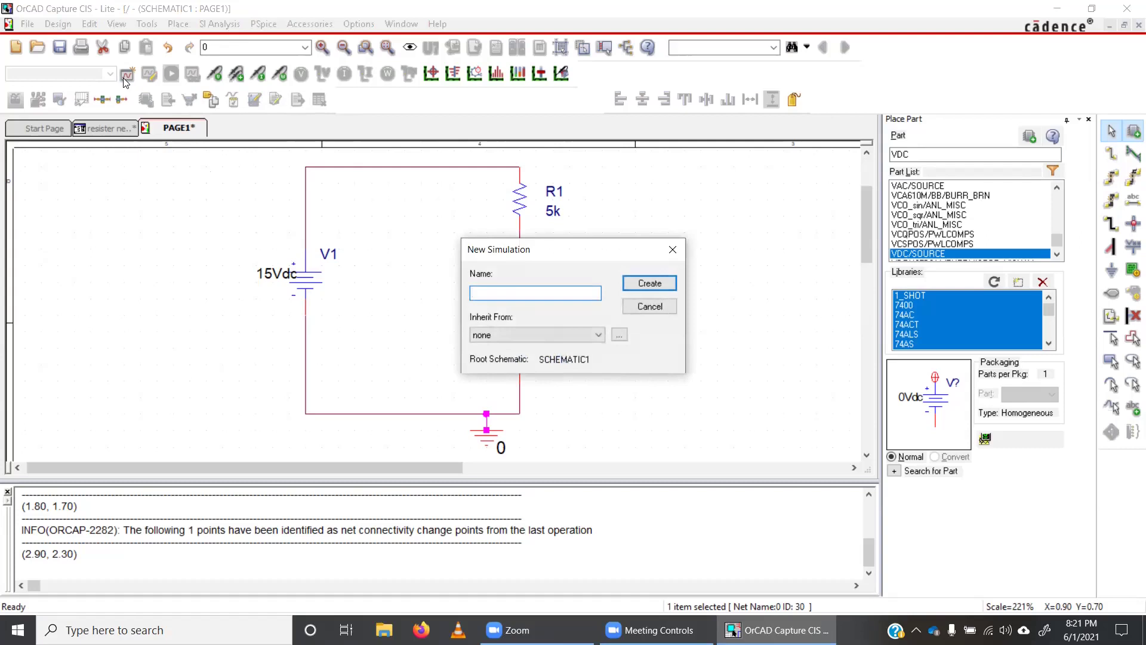
type("resistornetwork1")
key("Return")
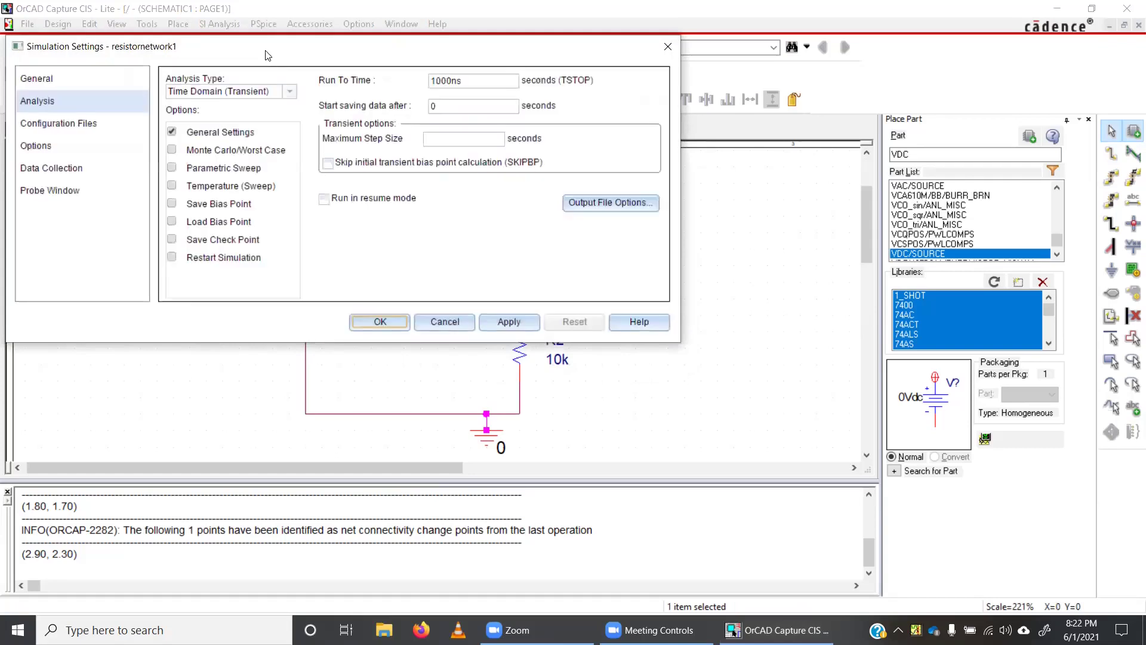
- Set the resistornetwork1 analysis type to Bias Point and confirm with OK
left_click_drag(268, 56, 406, 155)
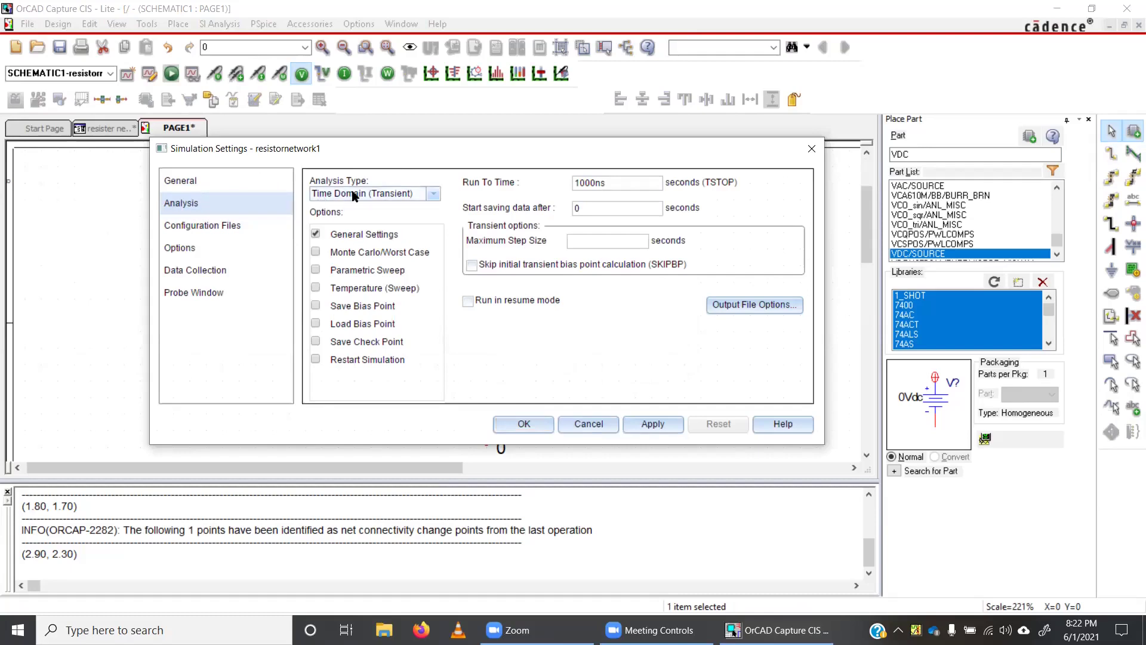
left_click(435, 194)
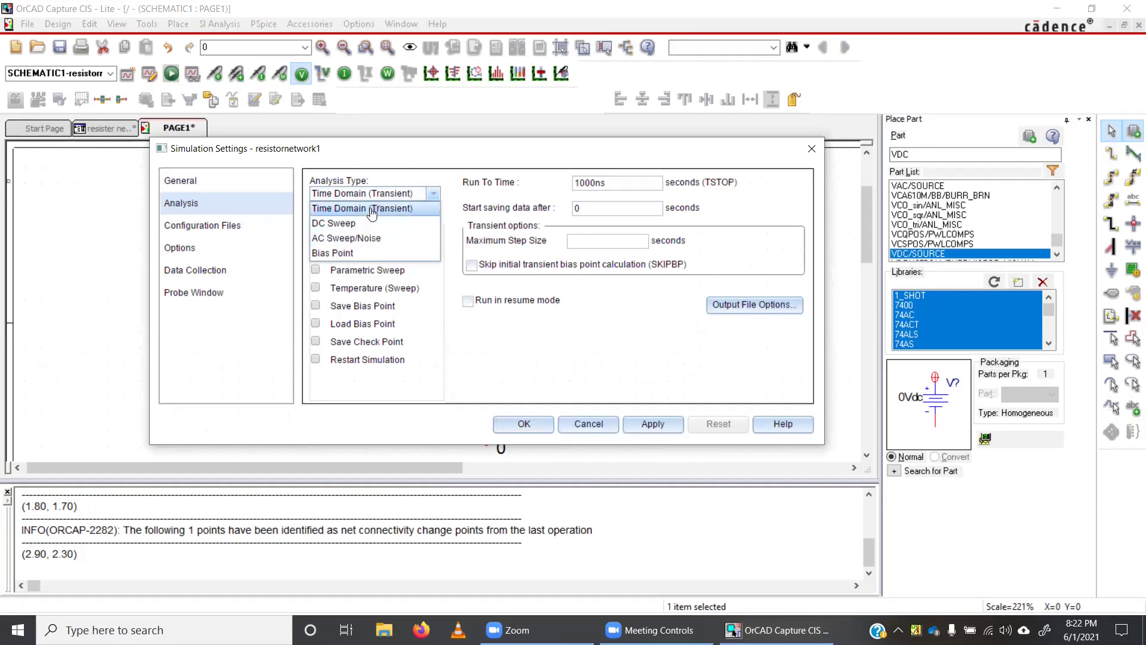
left_click(370, 254)
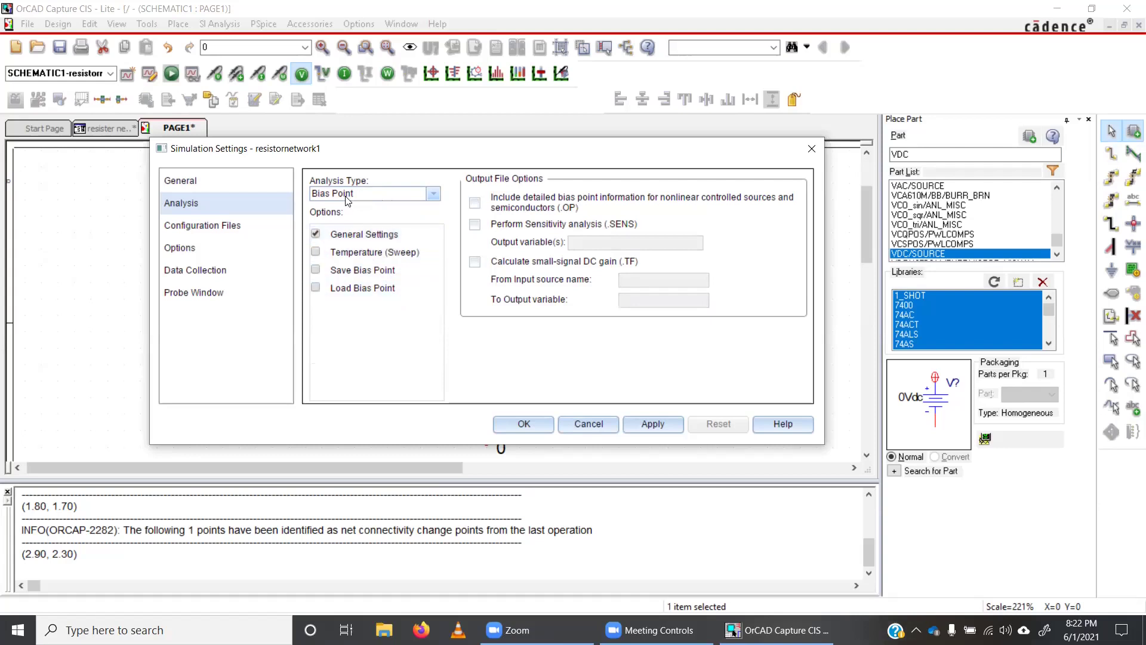
left_click(528, 425)
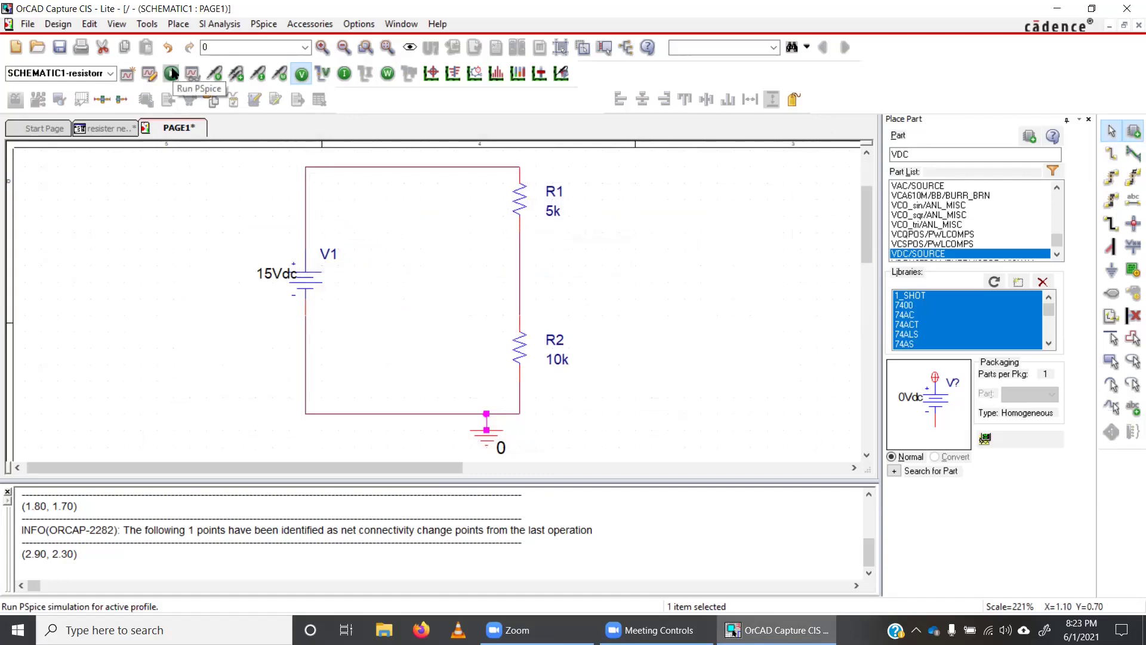
- Run the PSpice bias-point simulation, enlarge the PSpice A/D Lite window, then minimize it
left_click(171, 73)
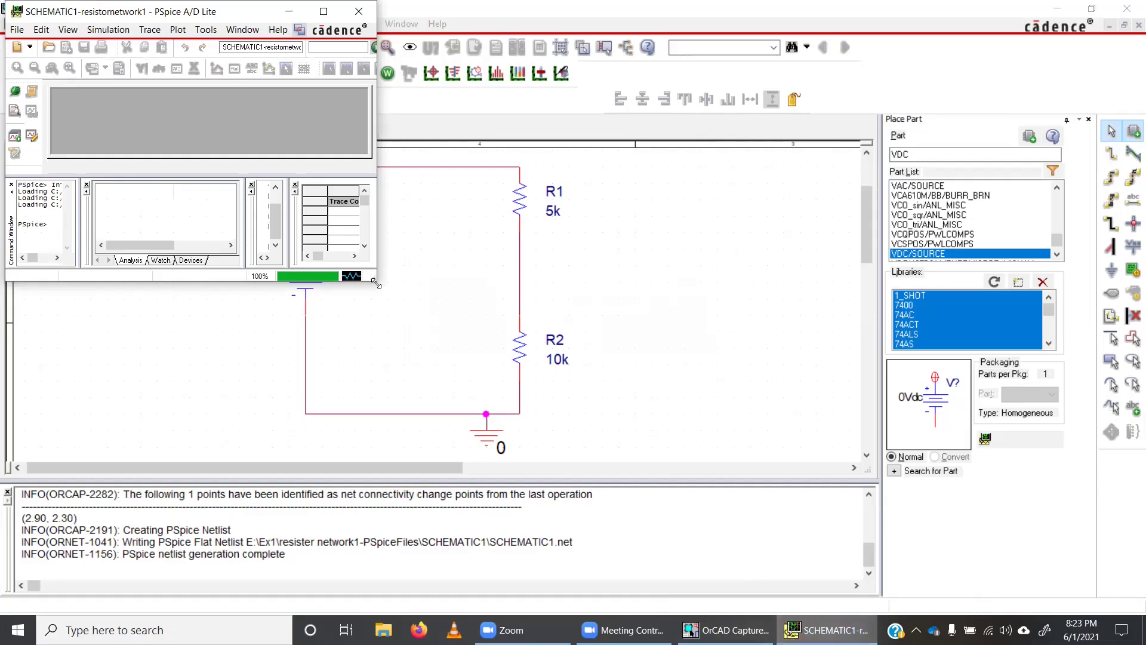
left_click_drag(375, 285, 632, 451)
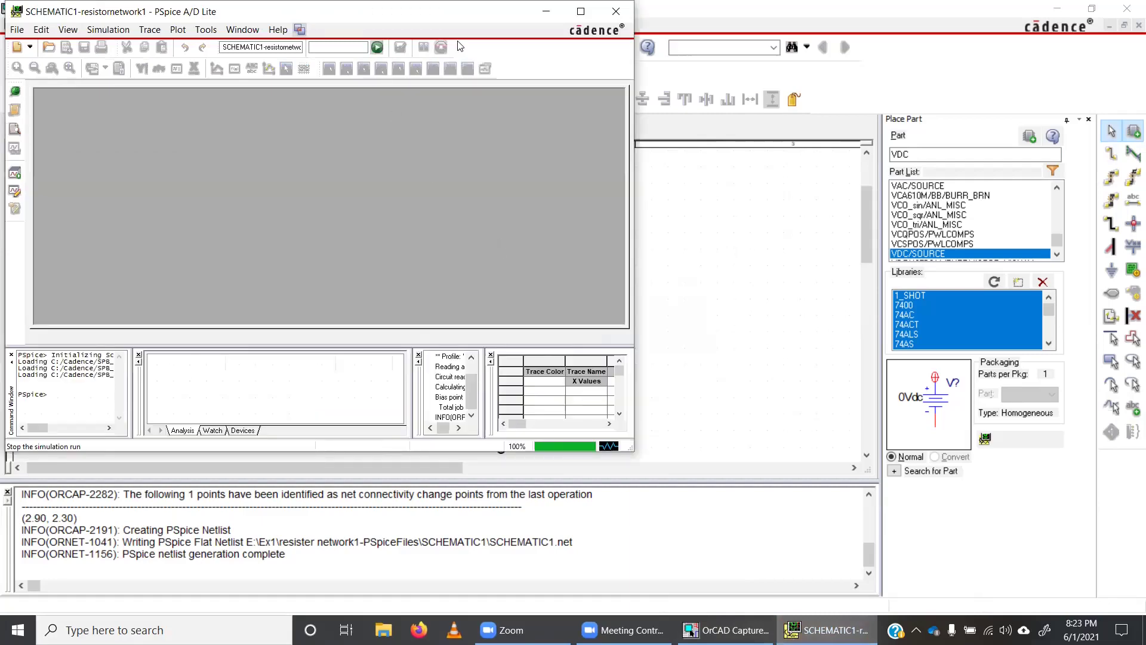
left_click_drag(519, 11, 520, 52)
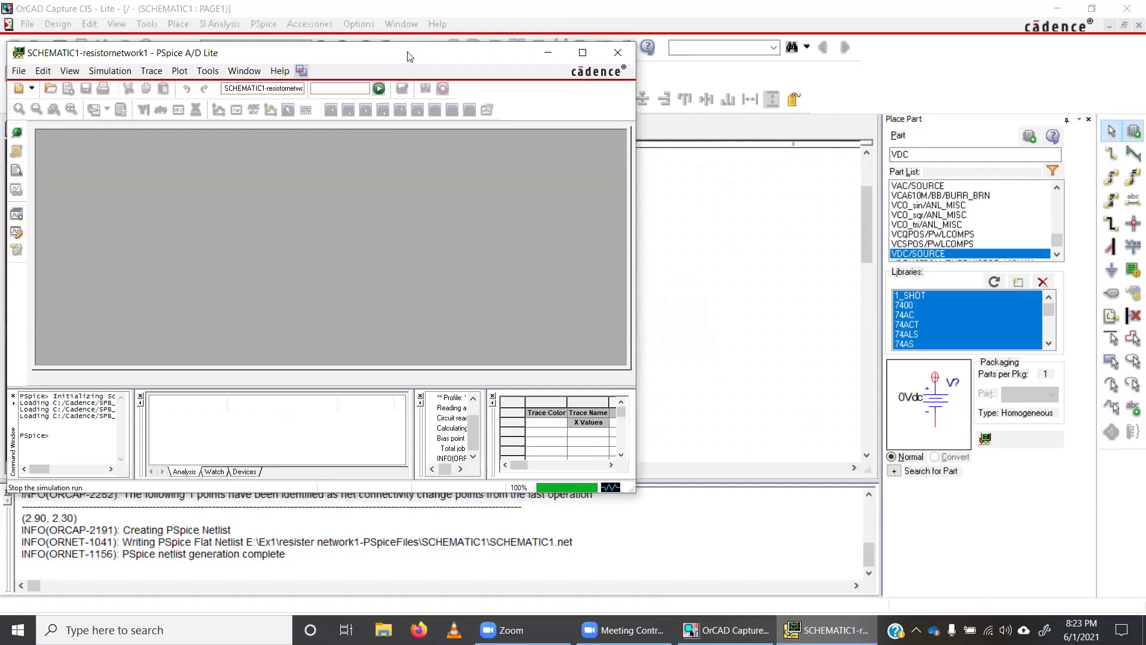
left_click(548, 54)
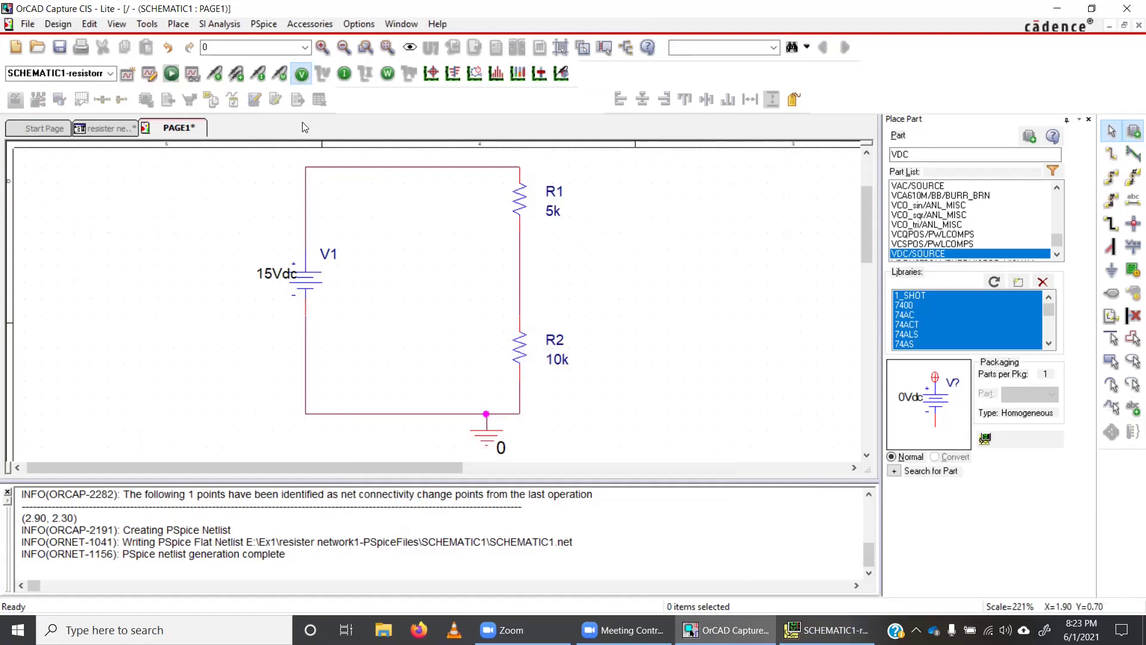
- Turn on bias current and power display, then move the -15.00mW, 15.00V and 10.00V labels clear
left_click(344, 74)
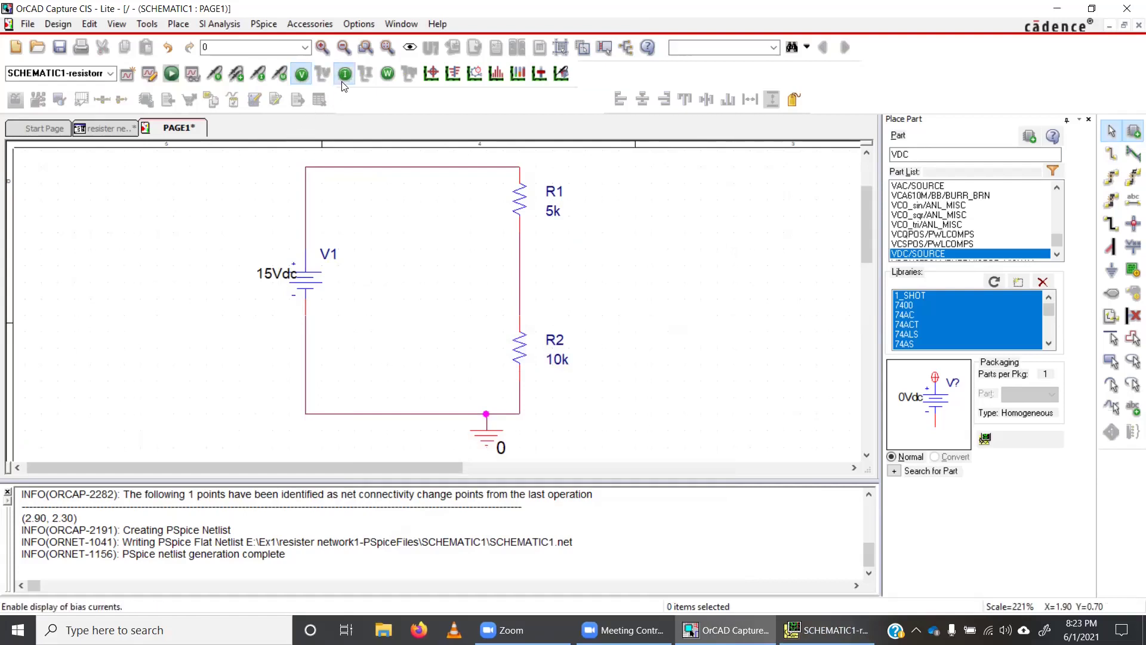
left_click(388, 74)
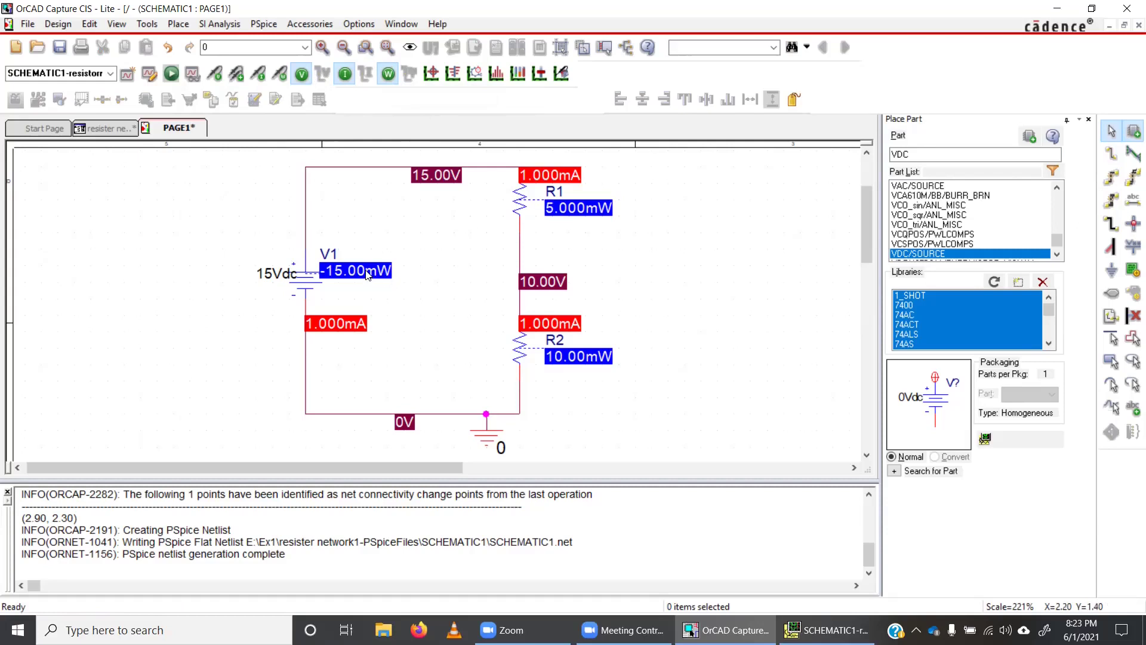
left_click_drag(367, 274, 385, 227)
left_click_drag(432, 179, 455, 222)
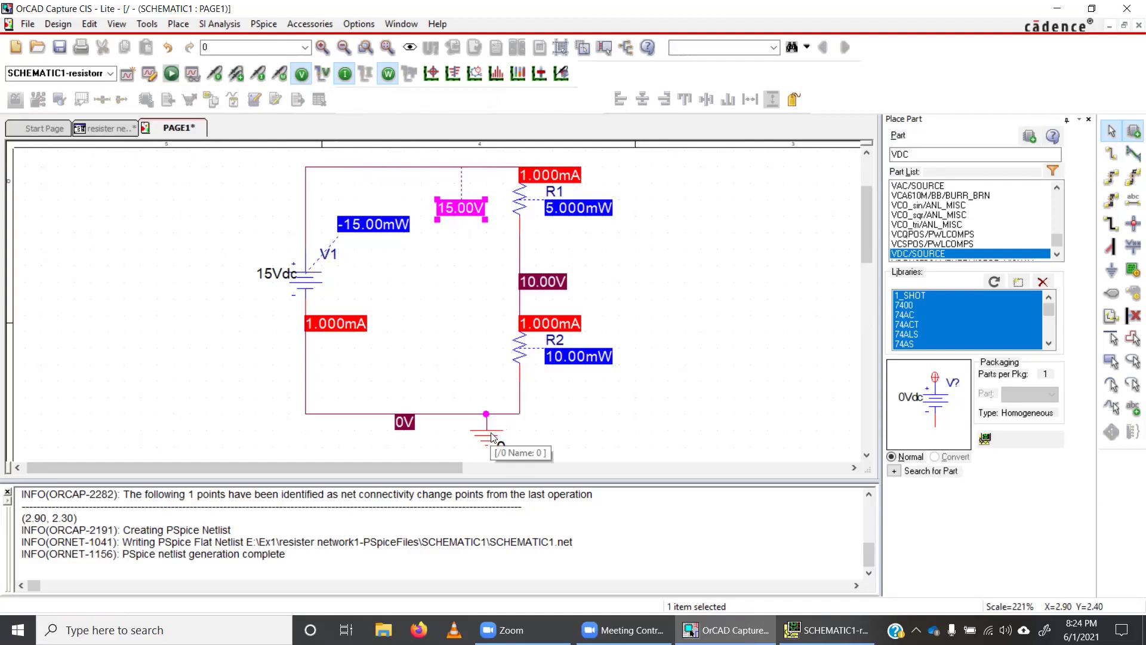
left_click_drag(560, 291, 594, 289)
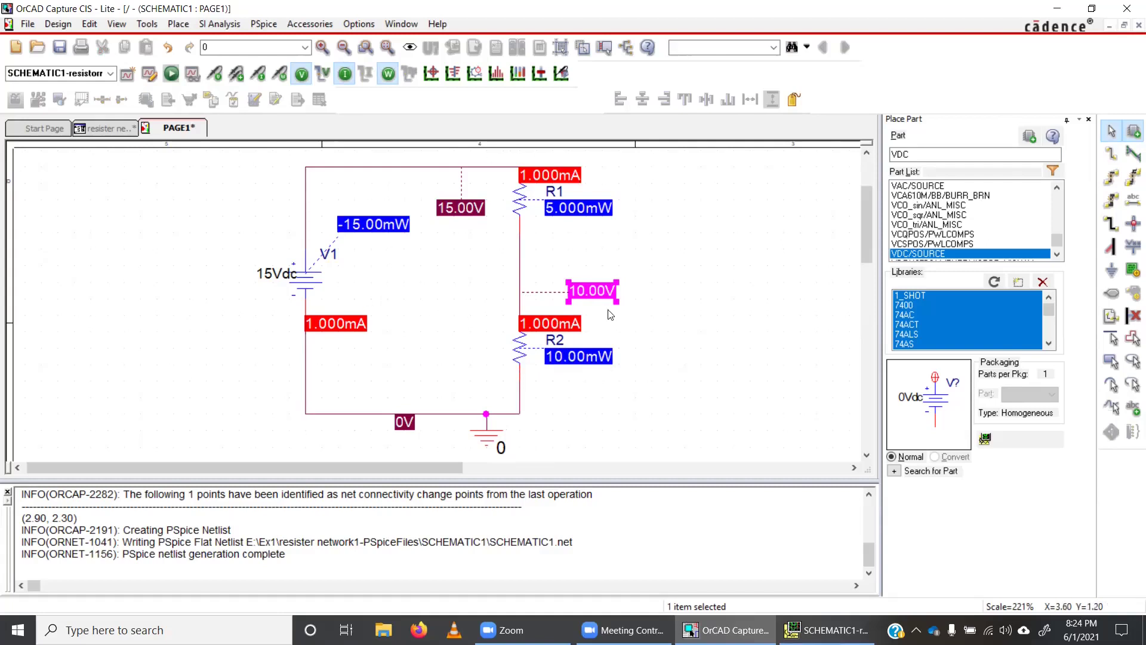
- Move R2's 10.00mW label down-right and its 1.000mA label beside the 10.00V label
left_click_drag(603, 357, 660, 374)
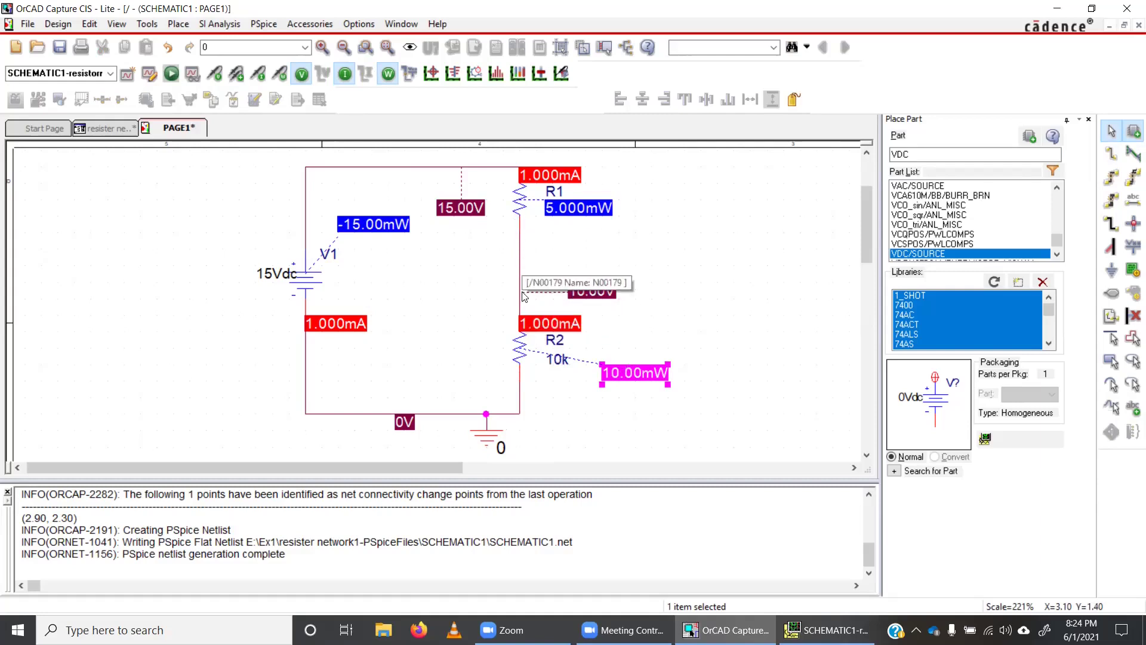
left_click(568, 326)
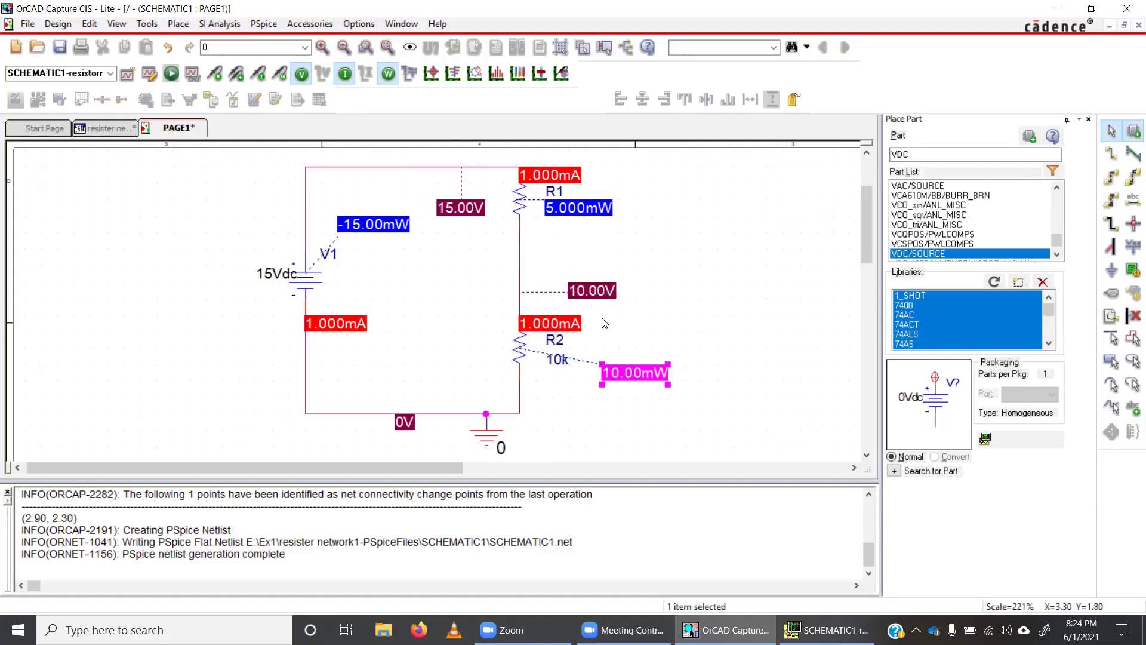
left_click_drag(612, 323, 612, 323)
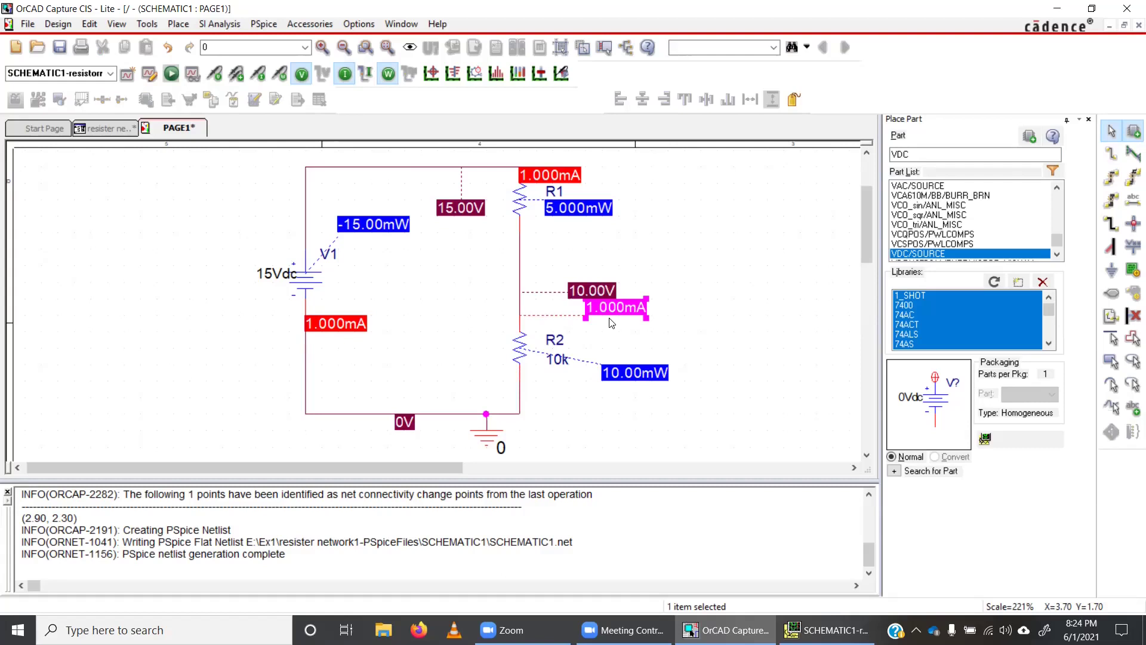